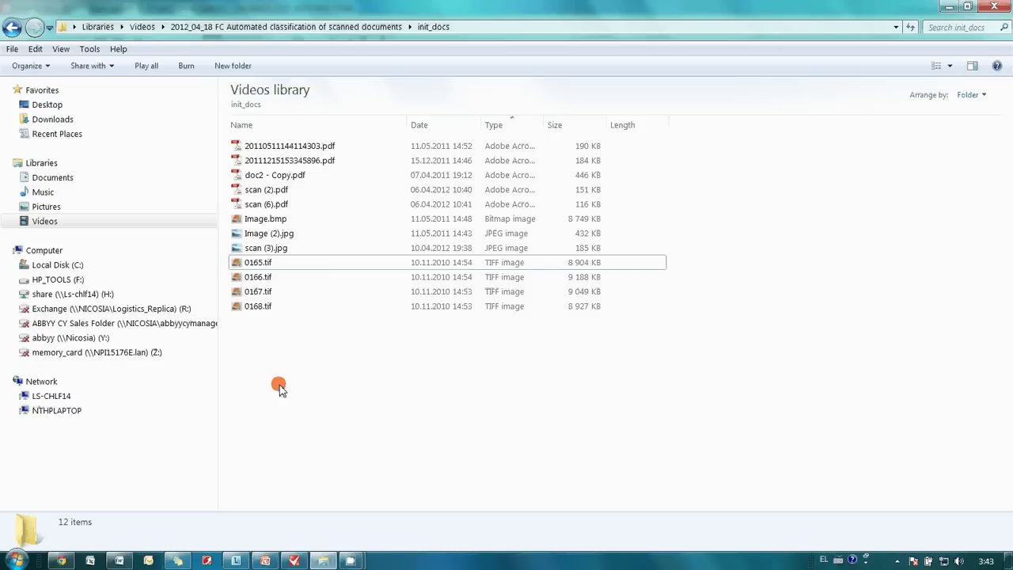
double_click(277, 206)
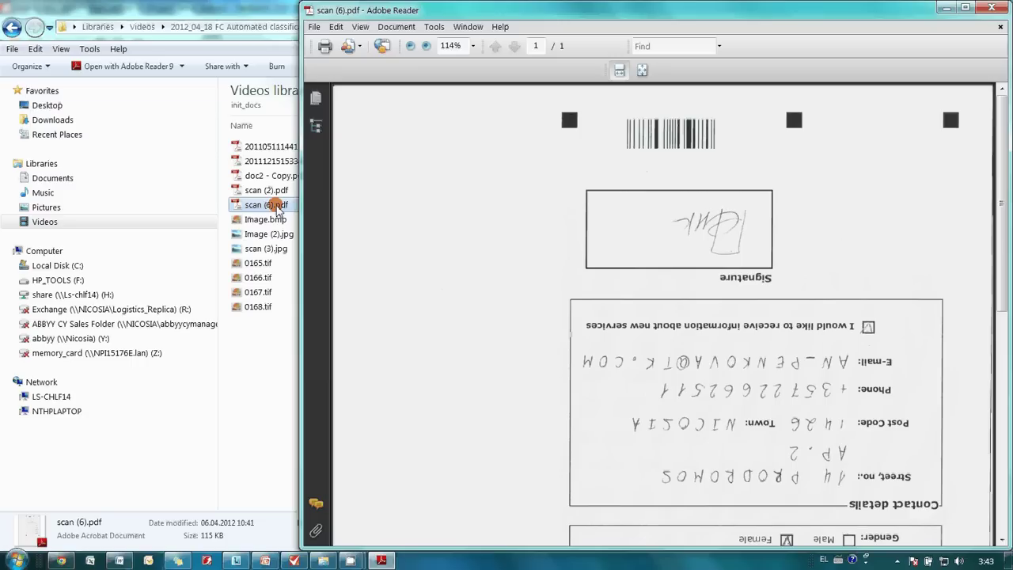
scroll(441, 275, "down", 3)
scroll(442, 275, "up", 2)
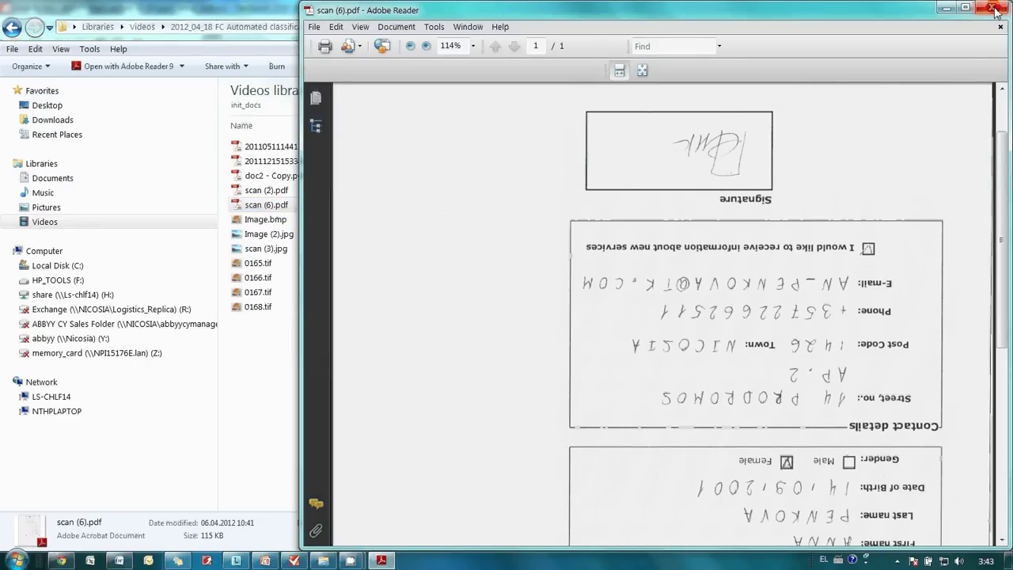
scroll(823, 321, "down", 6)
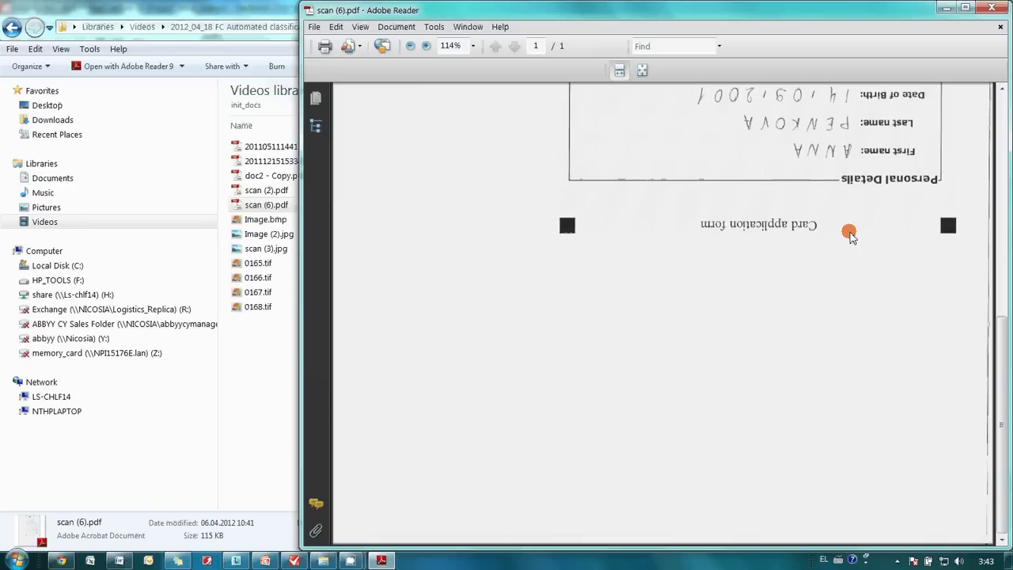
left_click(991, 8)
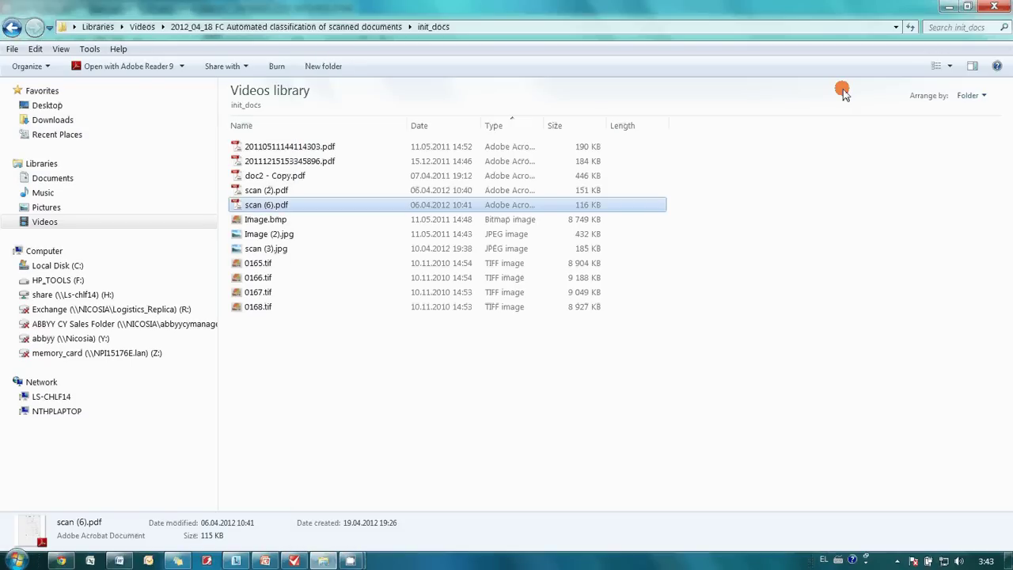
double_click(288, 264)
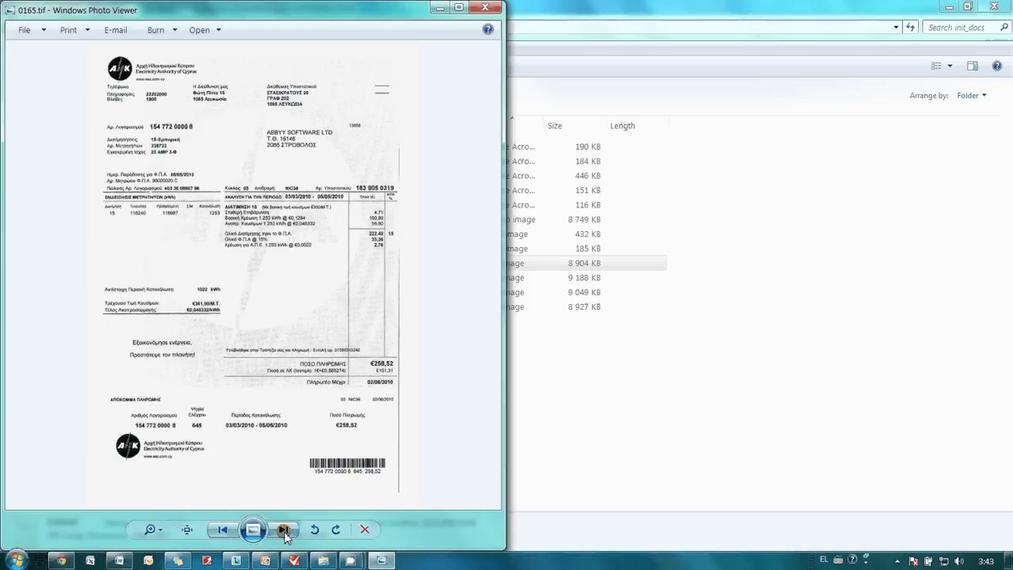
left_click(283, 530)
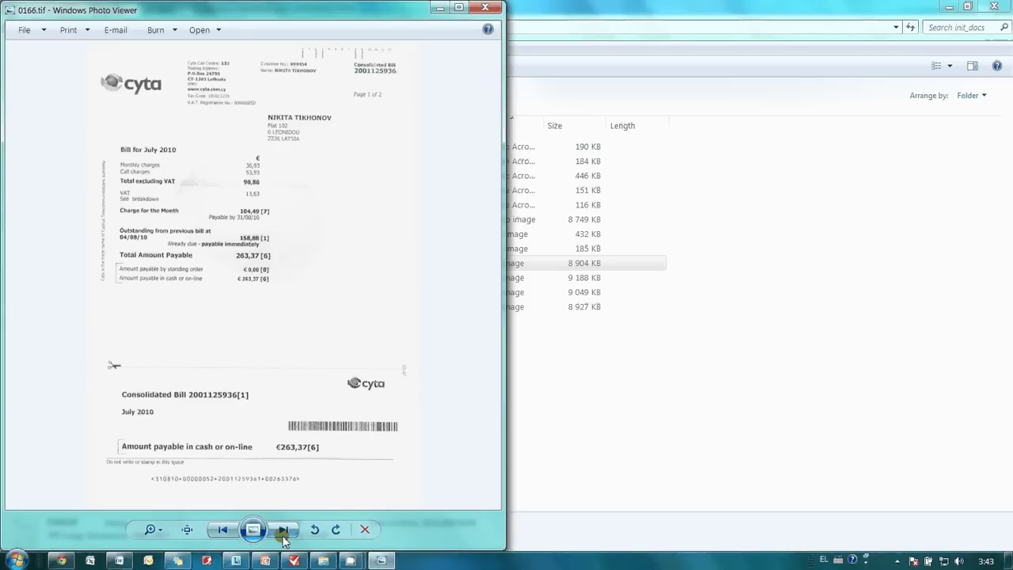
left_click(282, 531)
left_click(282, 530)
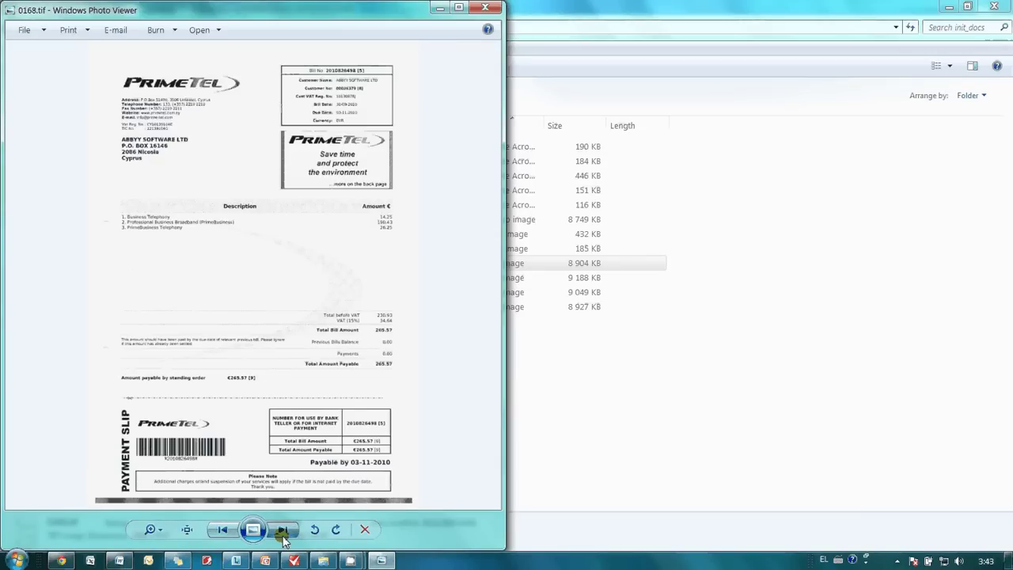
left_click(283, 530)
left_click(283, 530)
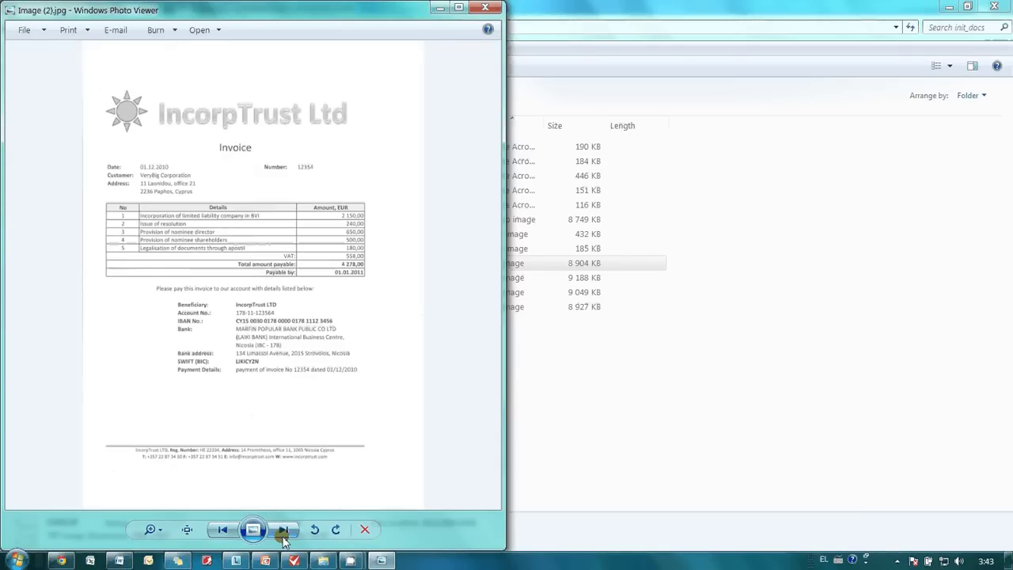
left_click(490, 10)
left_click(237, 463)
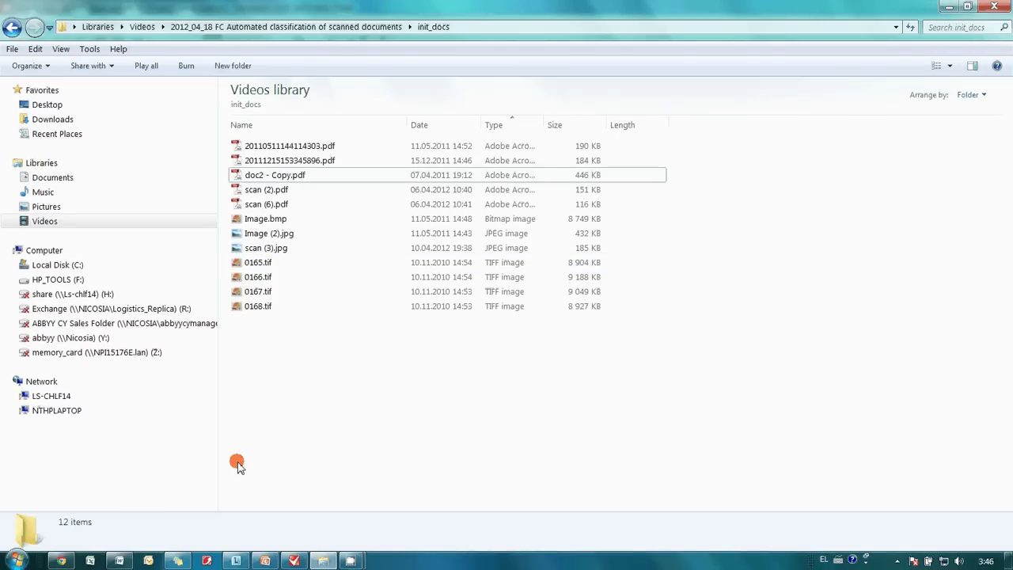
double_click(320, 176)
scroll(565, 220, "down", 3)
scroll(573, 220, "down", 10)
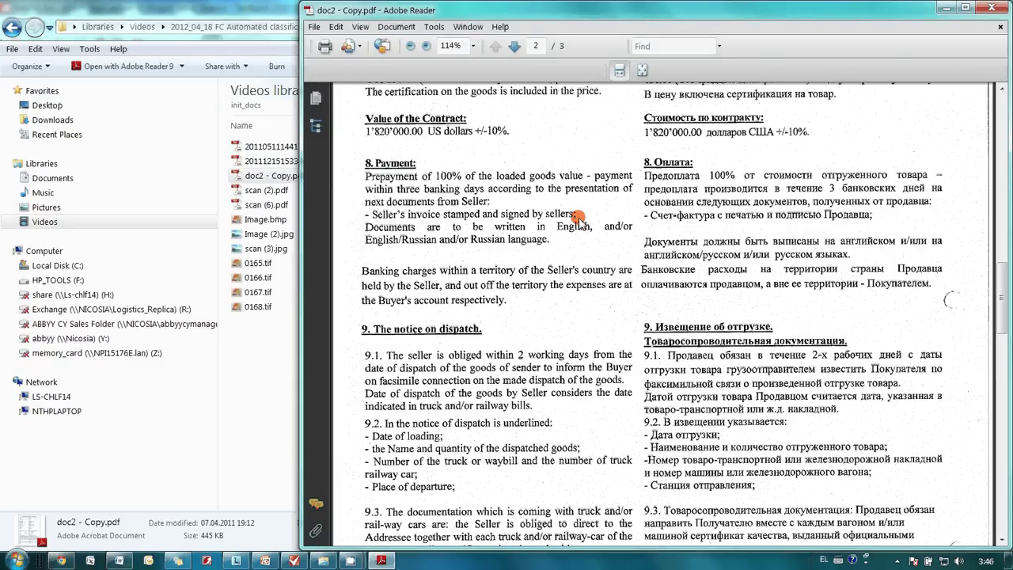
scroll(579, 220, "down", 10)
scroll(580, 219, "down", 5)
scroll(580, 222, "up", 5)
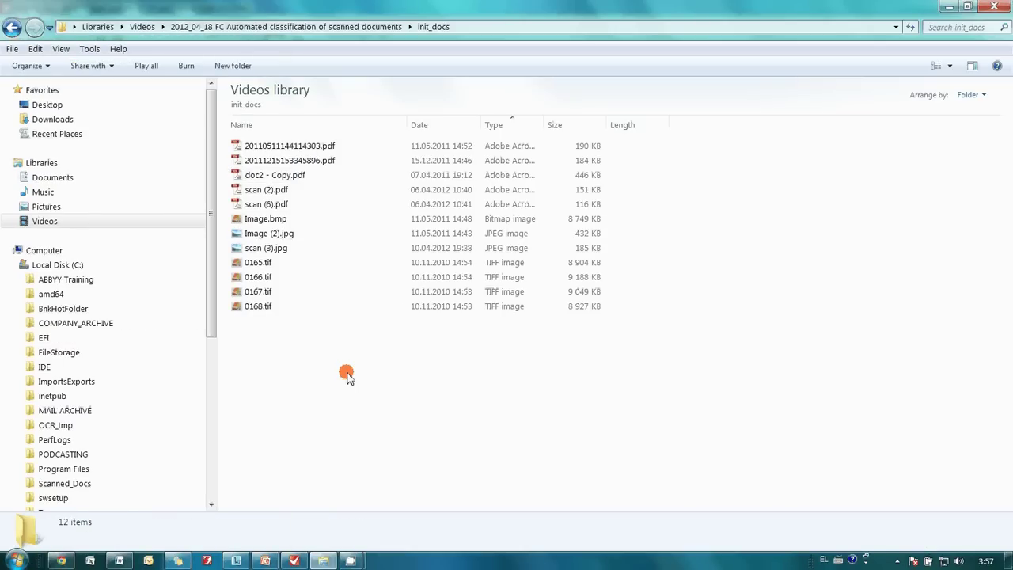
Copy the twelve init_docs sample files into C:\ImportsExports\HowTo40IMPORT
left_click_drag(347, 373, 255, 142)
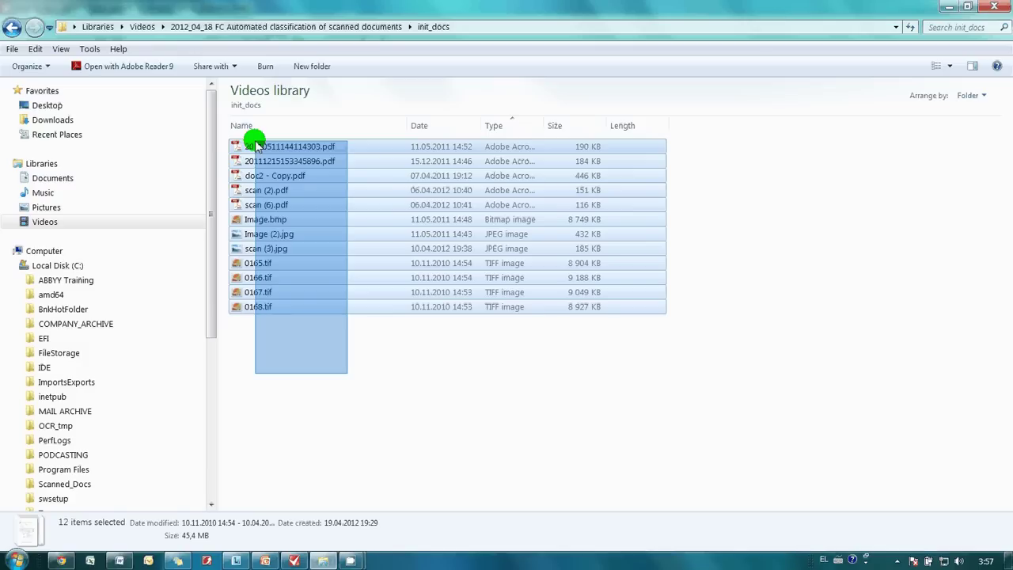
right_click(255, 157)
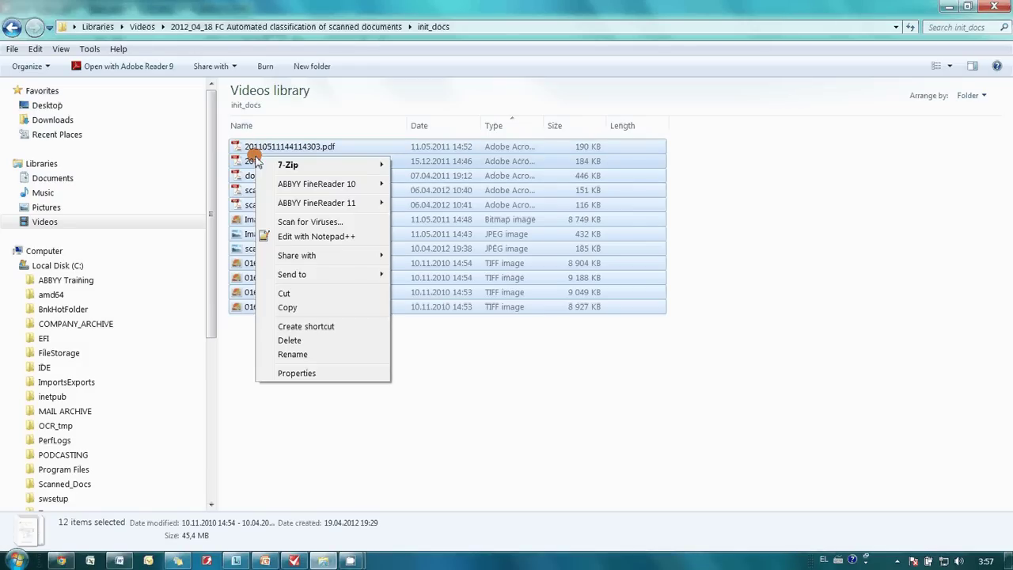
left_click(289, 308)
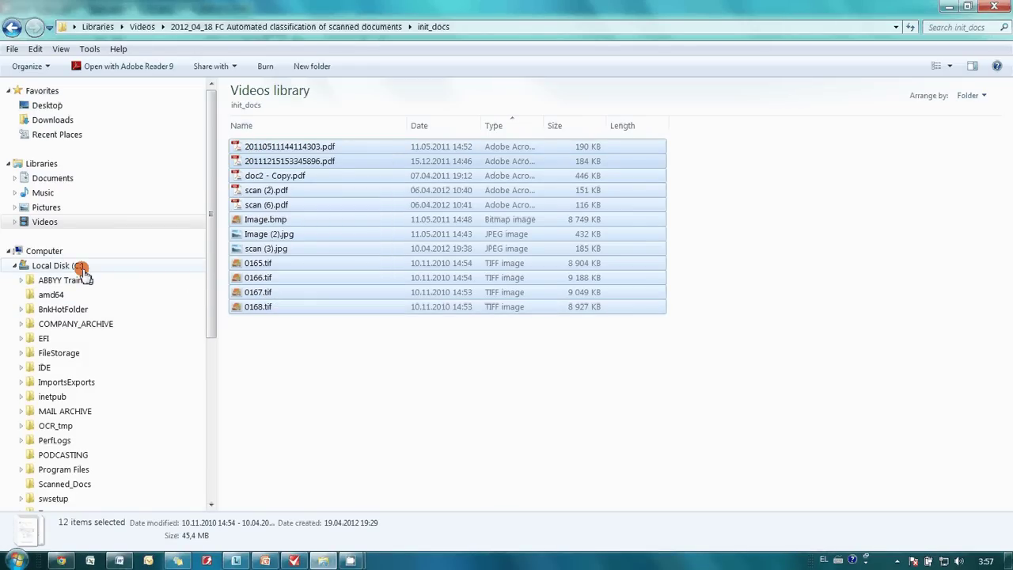
right_click(309, 199)
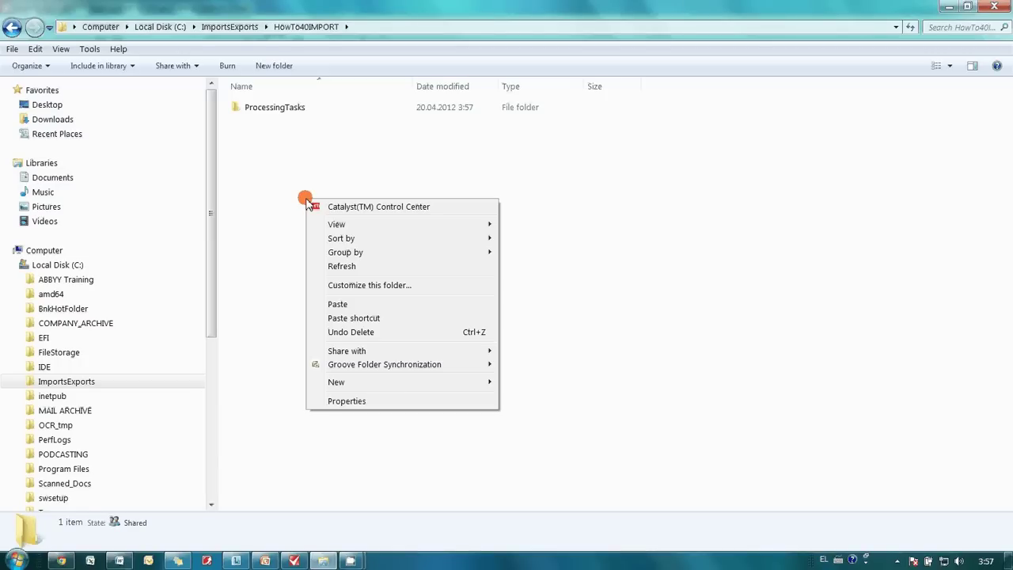
left_click(336, 304)
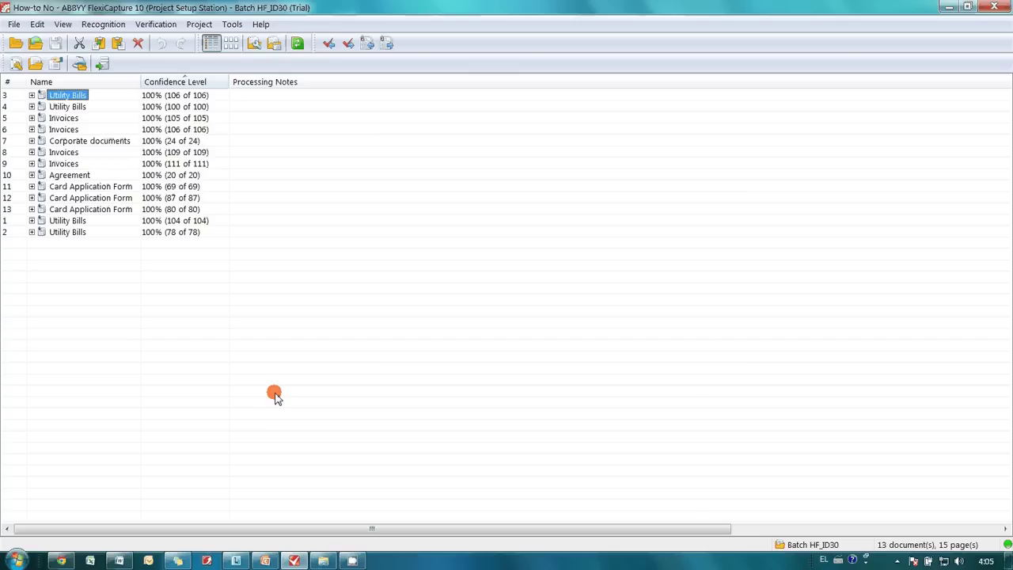
Scroll the batch list right to check the Processing Notes column
scroll(274, 396, "right", 5)
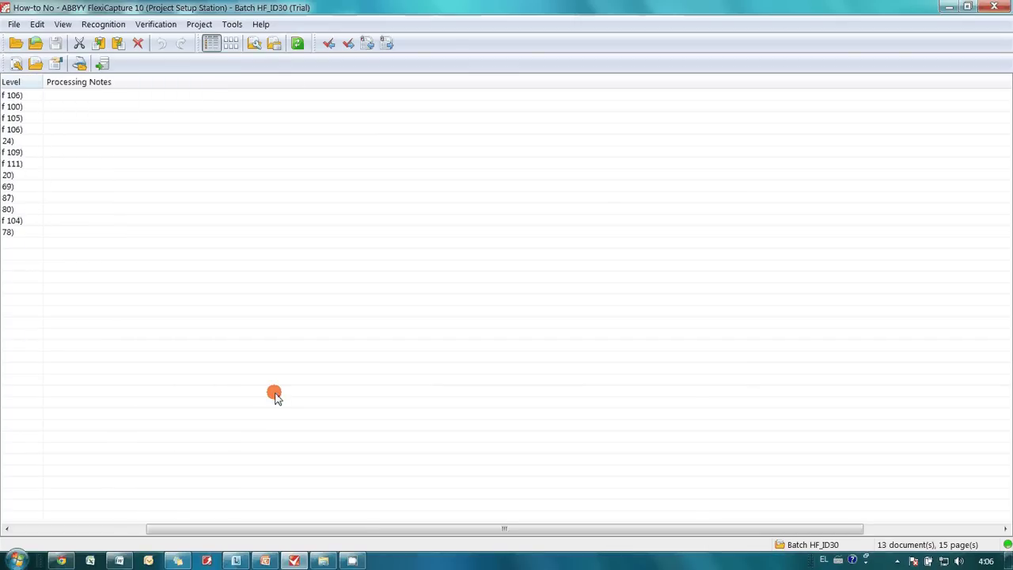
Go to the HowTo40EXPORT folder and look inside its BILLS folder
left_click(336, 562)
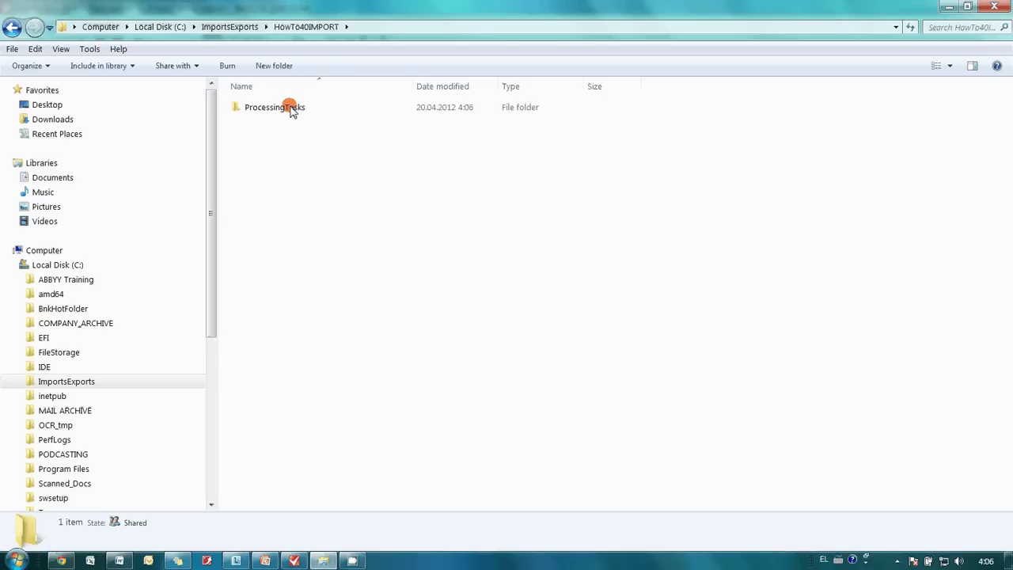
left_click(233, 28)
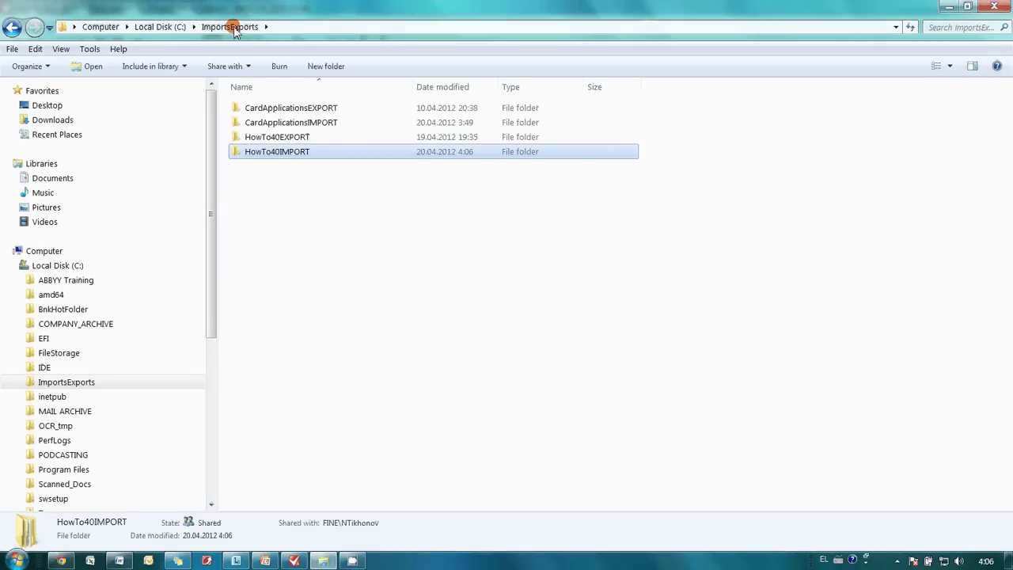
left_click(277, 138)
double_click(277, 139)
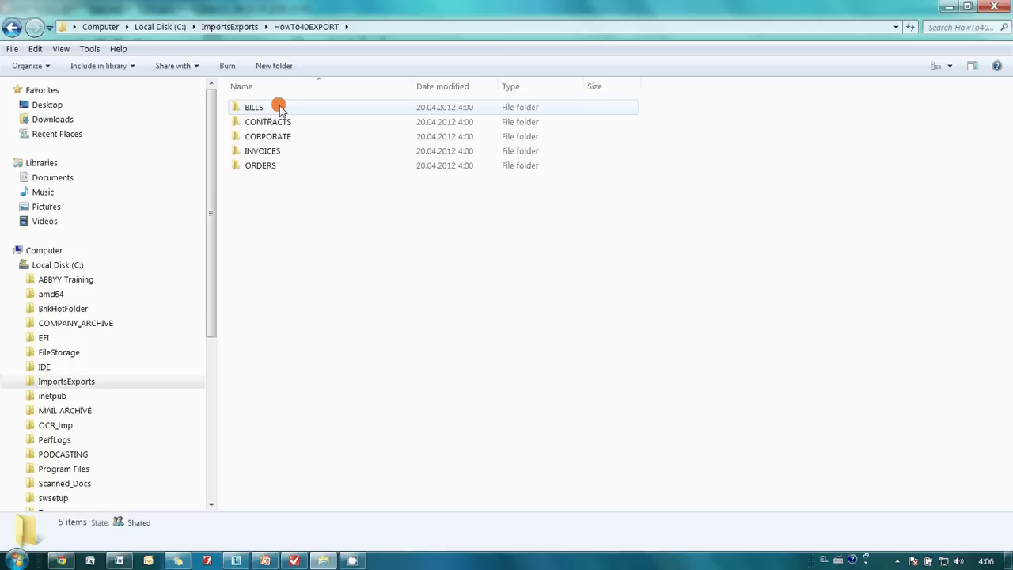
double_click(277, 107)
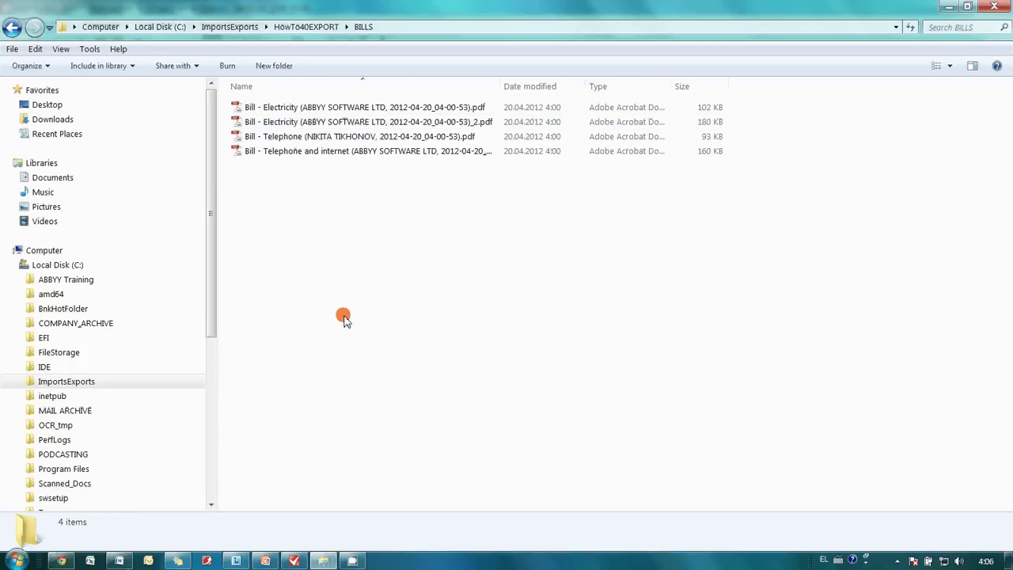
key("BackSpace")
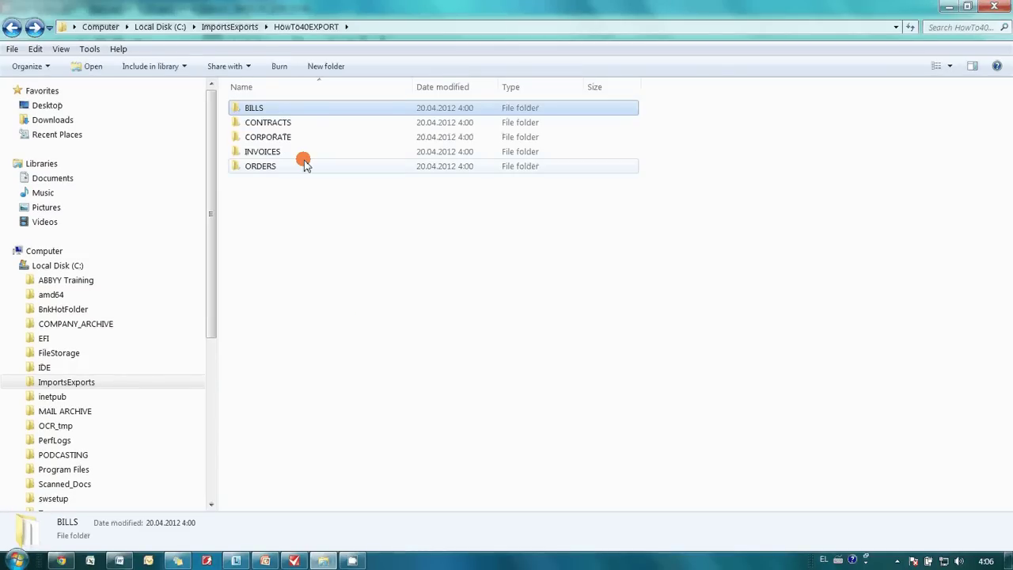
Open the INVOICES folder and the ABC 223 invoice PDF
left_click(296, 154)
double_click(297, 155)
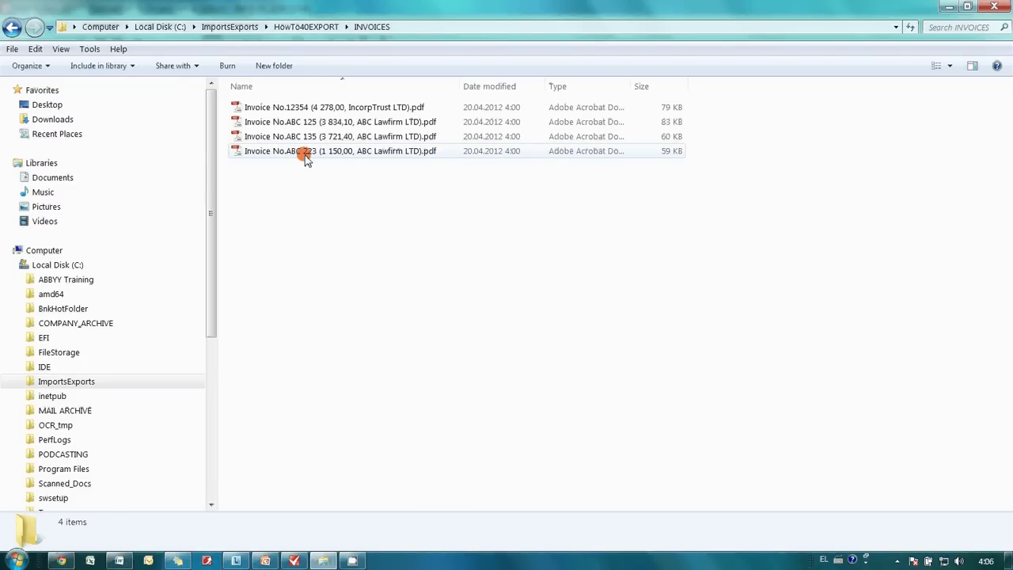
mouse_move(324, 155)
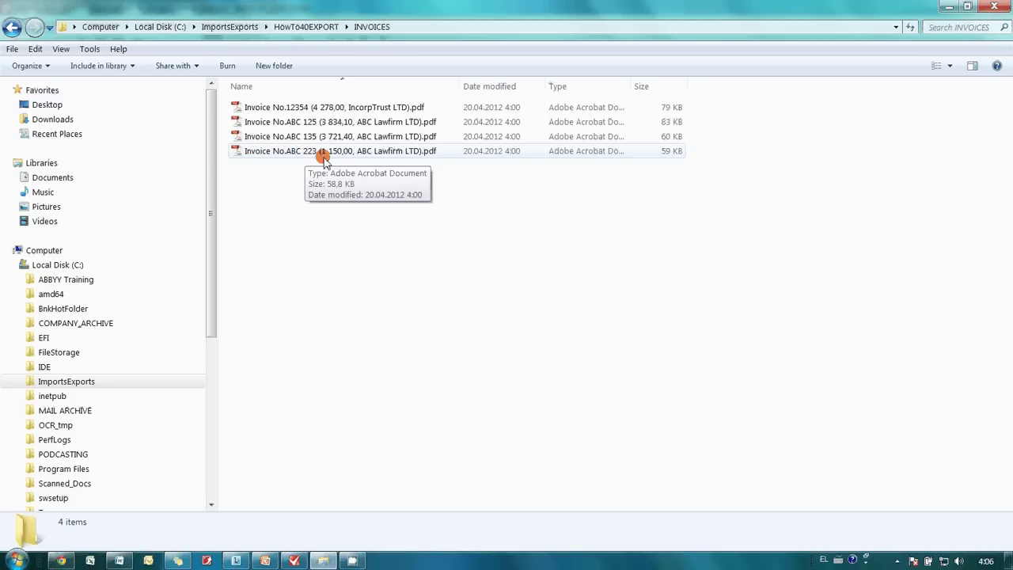
double_click(332, 153)
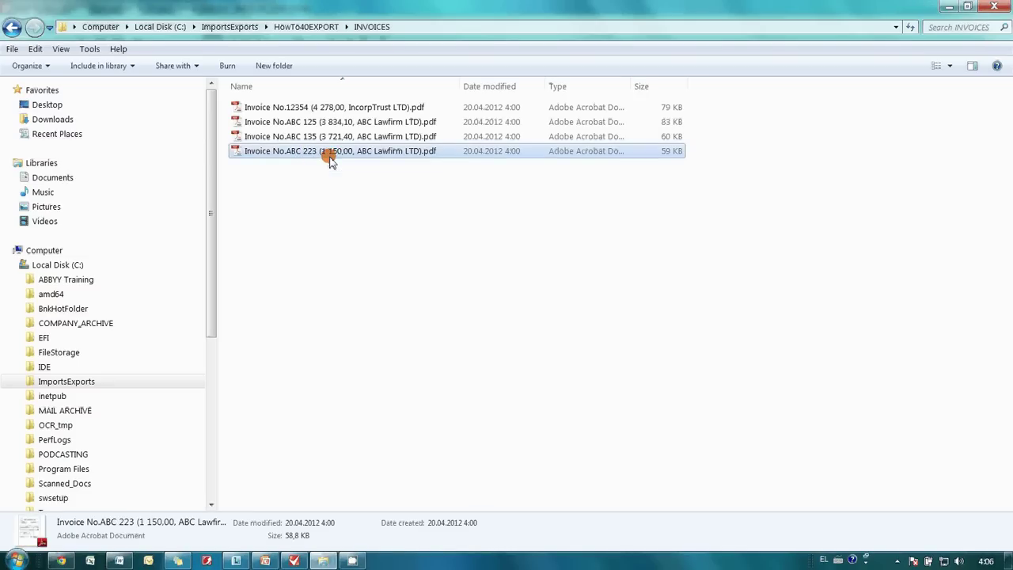
Search the invoice for 'mom' to confirm its text is searchable
scroll(680, 325, "down", 3)
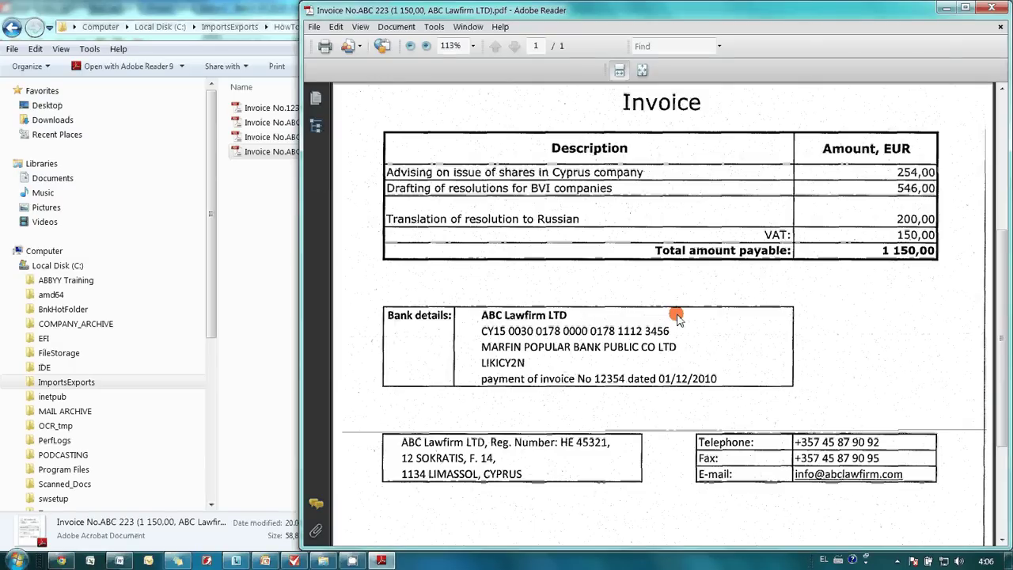
scroll(677, 320, "up", 2)
scroll(678, 320, "up", 2)
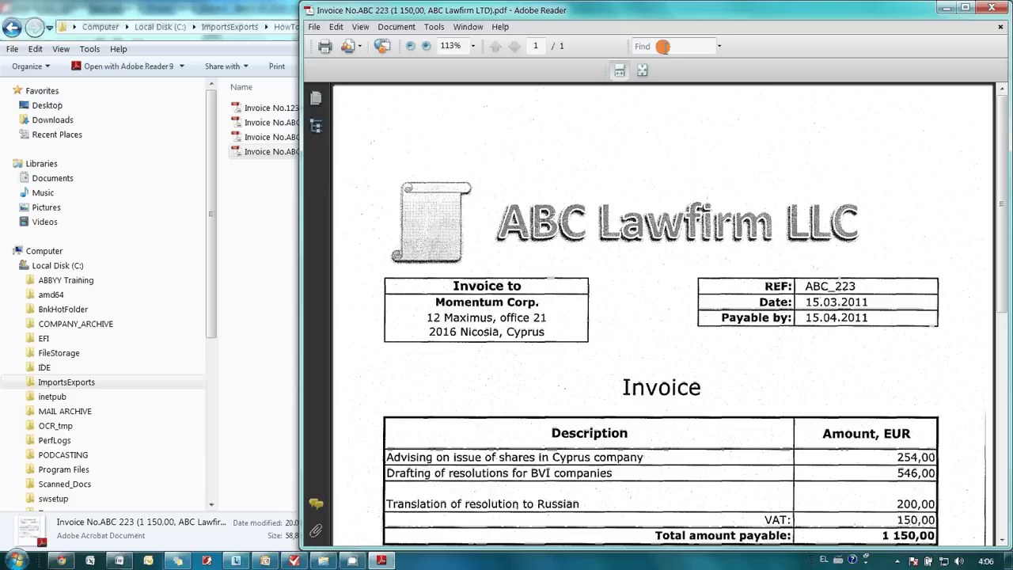
left_click(664, 46)
type("mom")
key("Return")
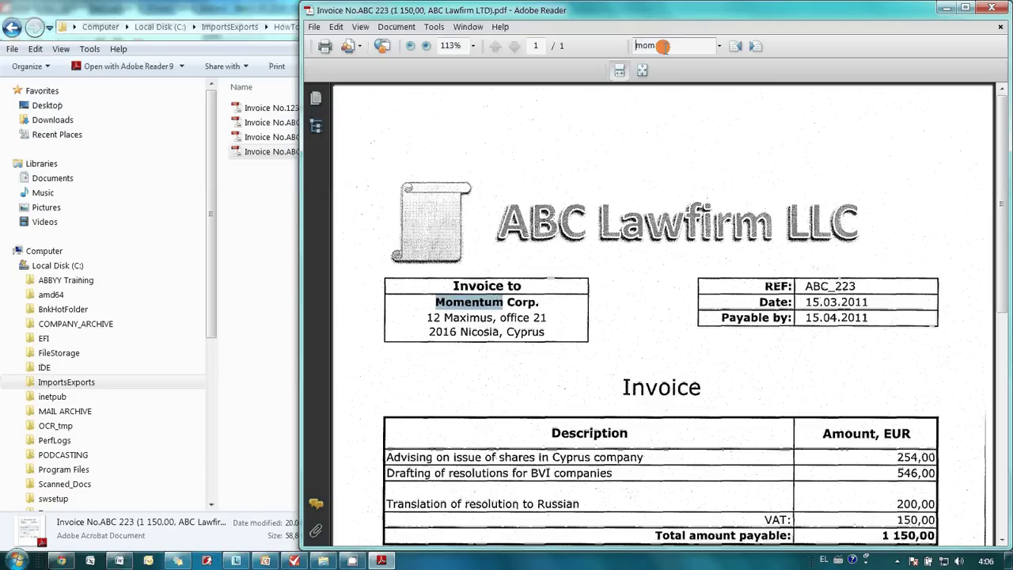
Copy the Momentum Corp. address lines and paste them into a blank Notepad note
right_click(473, 308)
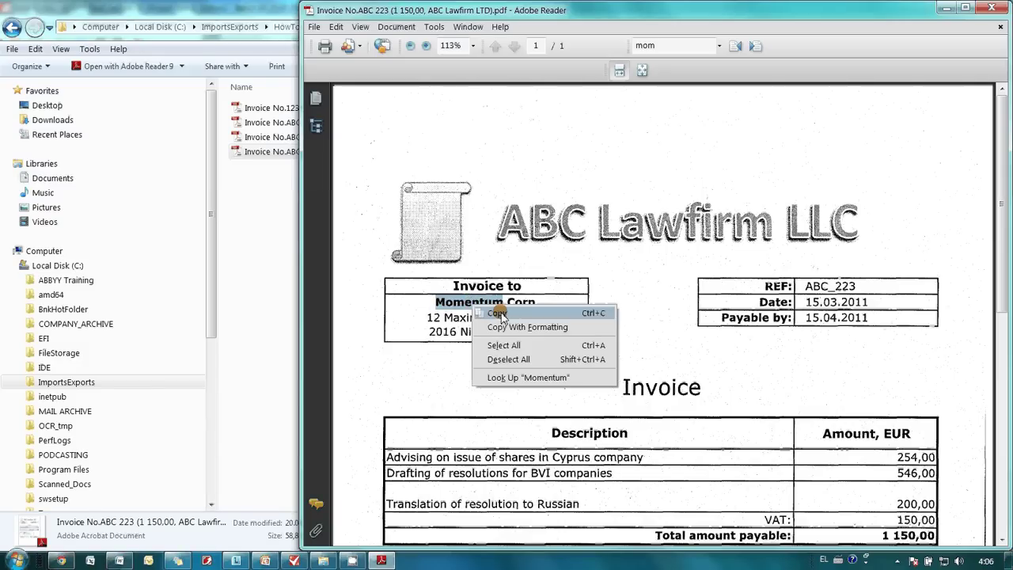
left_click(430, 300)
left_click_drag(429, 301, 511, 330)
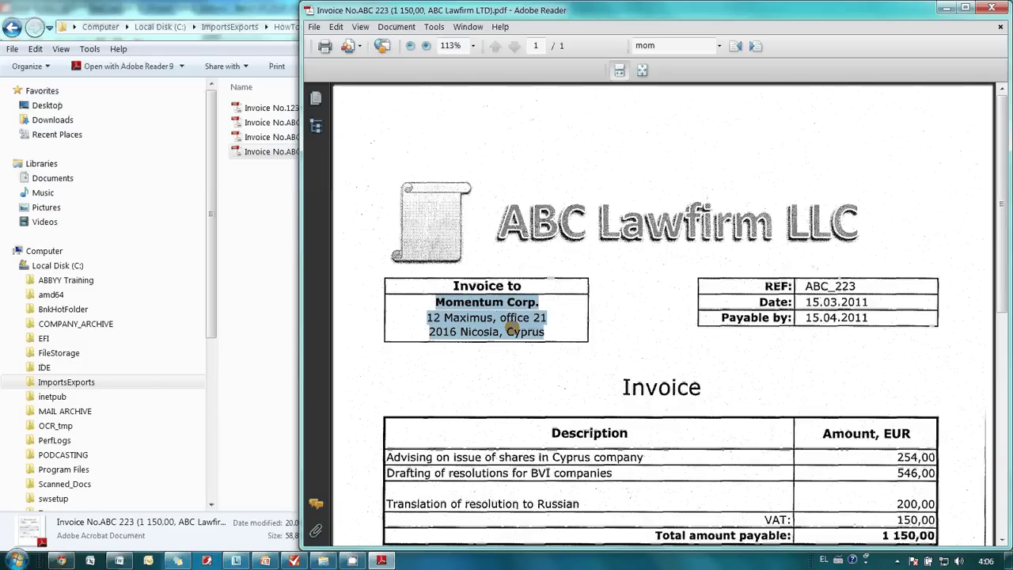
right_click(512, 330)
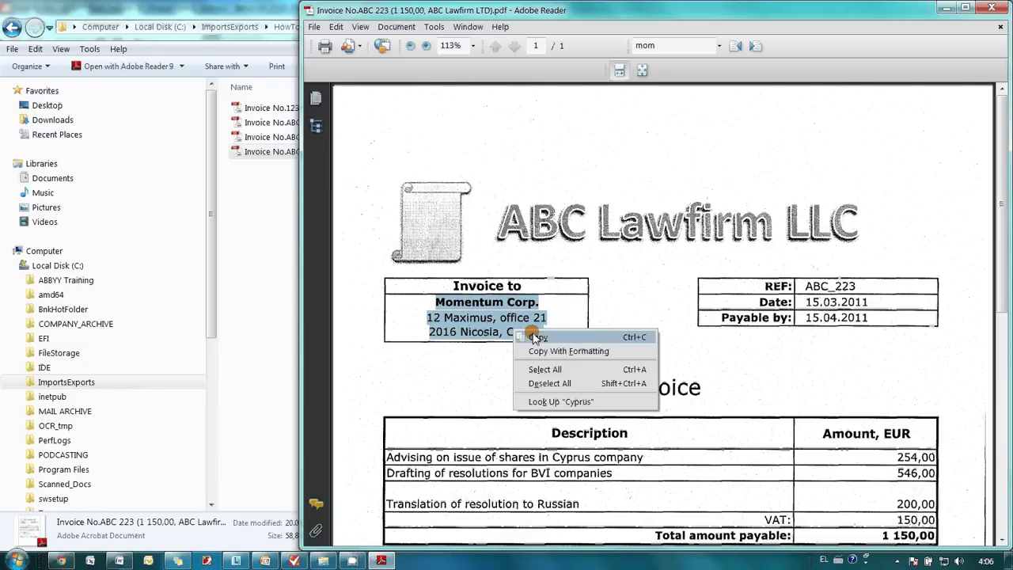
left_click(535, 338)
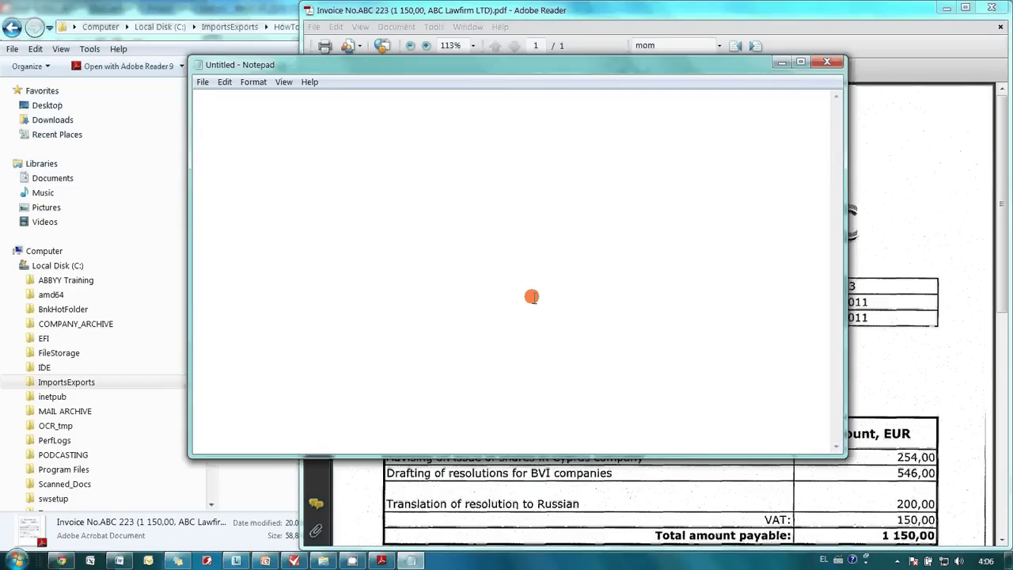
right_click(532, 297)
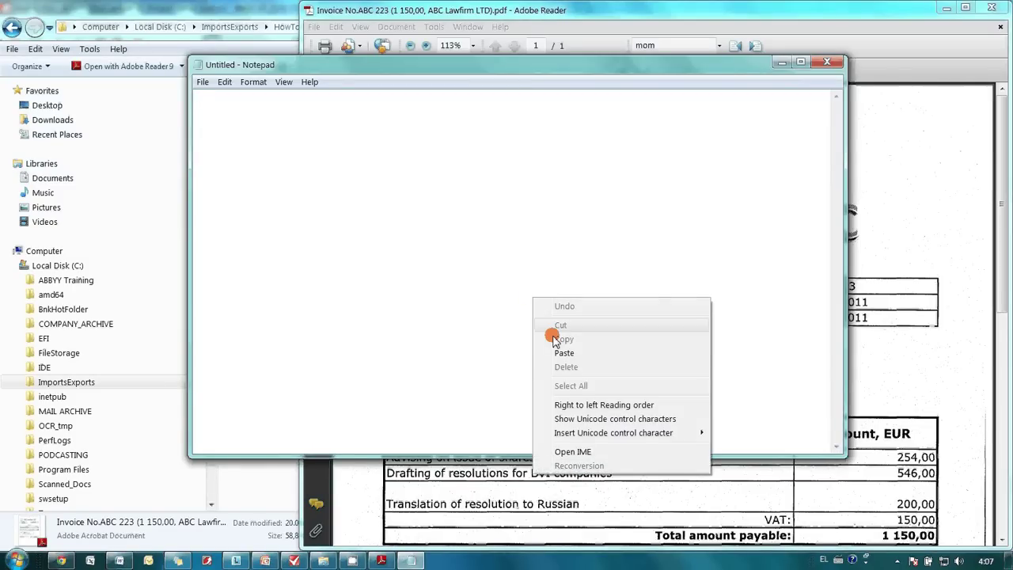
left_click(559, 352)
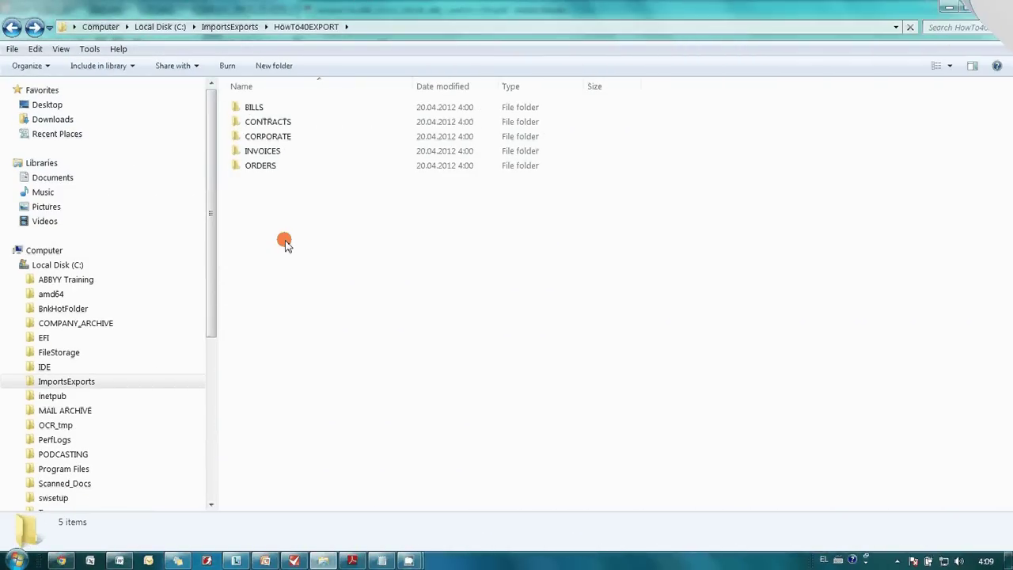
Open the contract PDF from the CONTRACTS folder and scroll through it
double_click(295, 125)
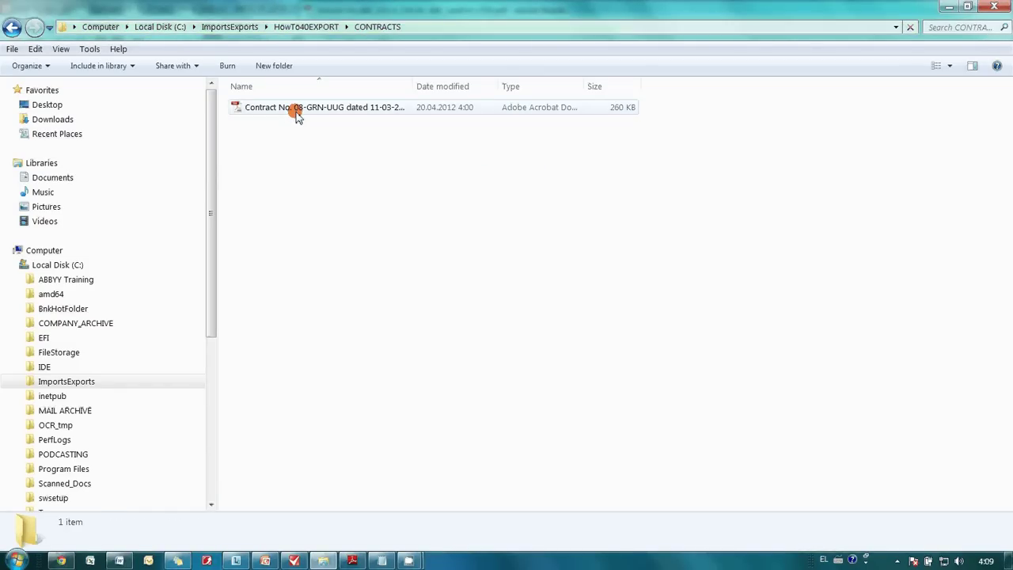
double_click(297, 111)
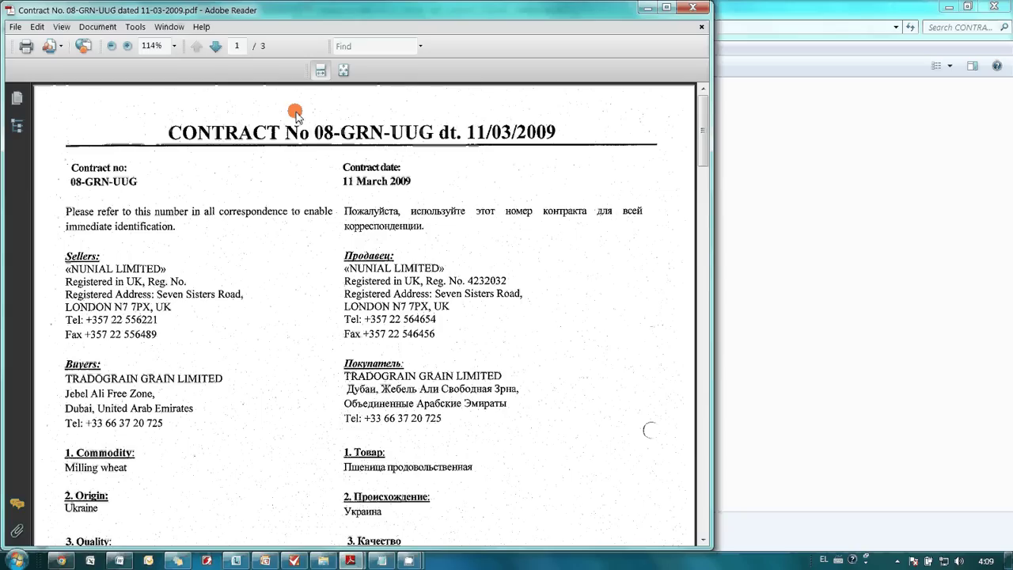
scroll(297, 114, "down", 10)
scroll(297, 113, "down", 8)
scroll(297, 113, "down", 1)
scroll(297, 114, "down", 15)
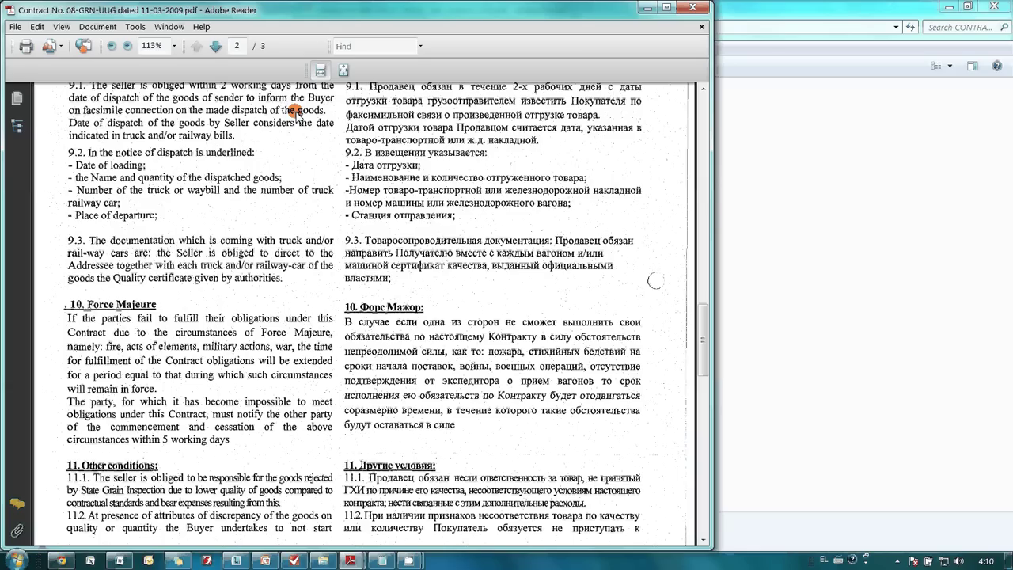
scroll(297, 114, "down", 9)
scroll(298, 117, "down", 15)
scroll(297, 113, "down", 3)
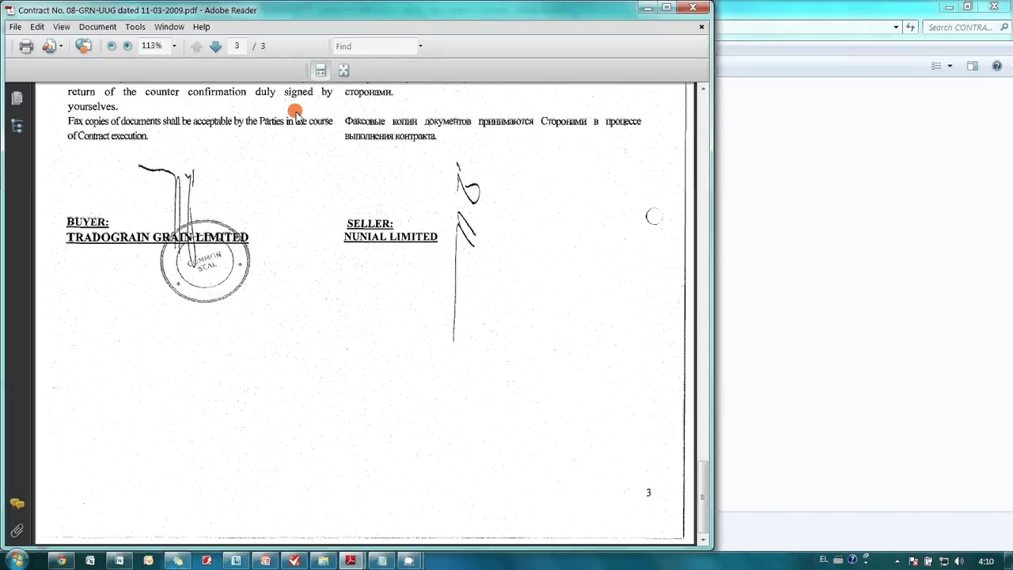
scroll(297, 113, "up", 20)
scroll(297, 114, "up", 20)
scroll(297, 115, "up", 8)
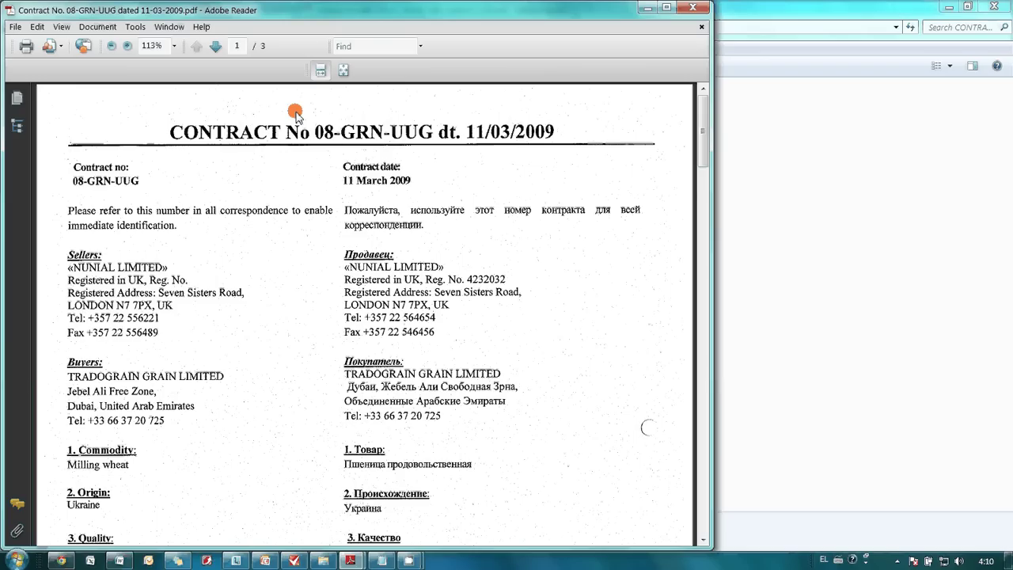
Search the contract for 'price', then for 'цена' using the Russian keyboard layout
left_click(348, 45)
type("pri")
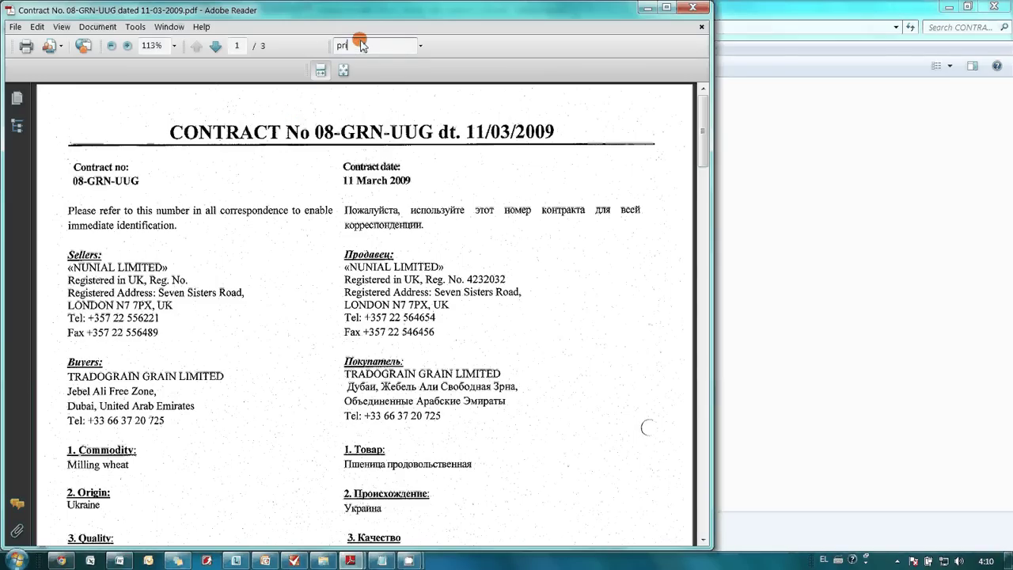
type("ce")
key("Return")
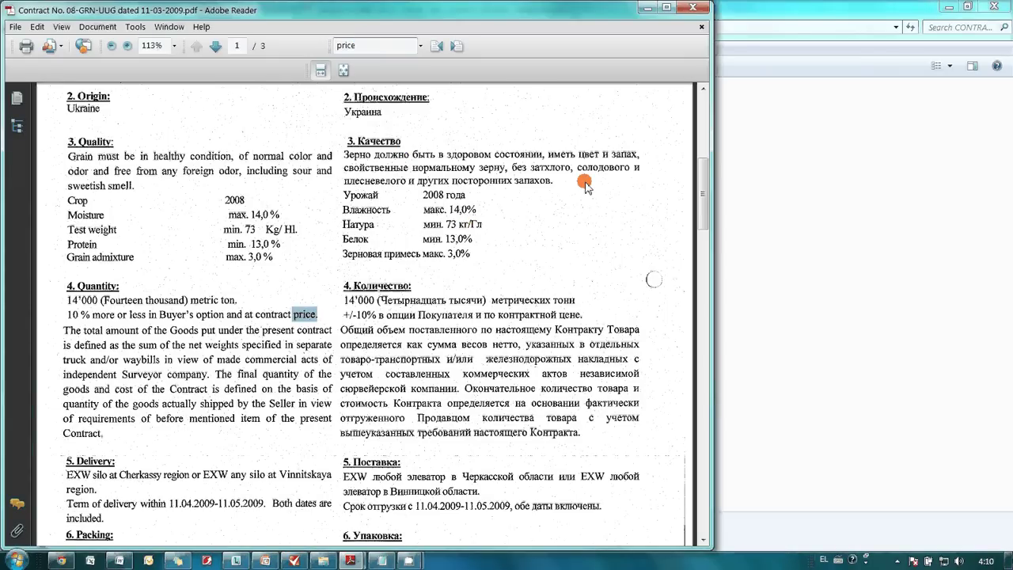
left_click(390, 43)
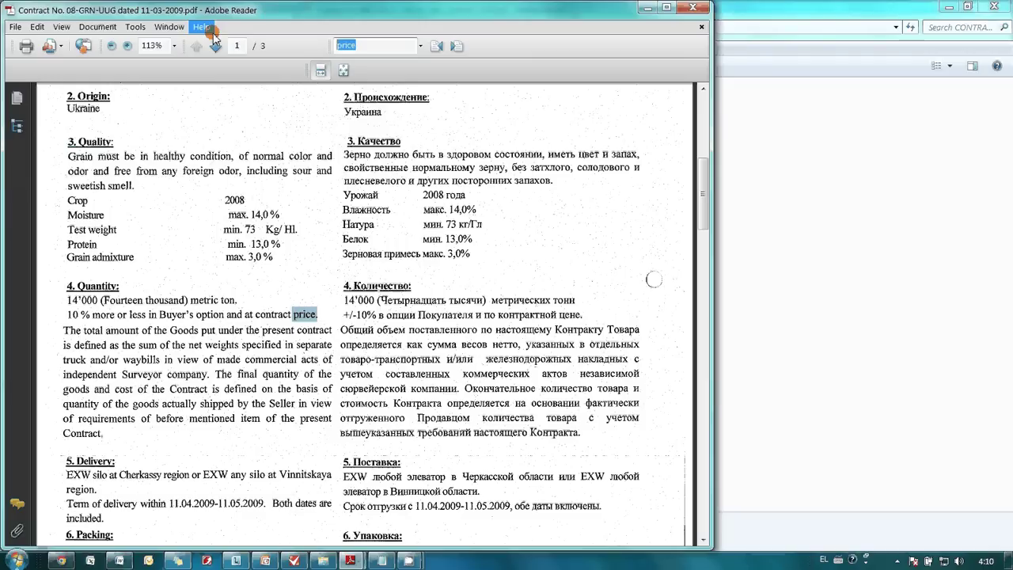
key("alt+shift")
type("це")
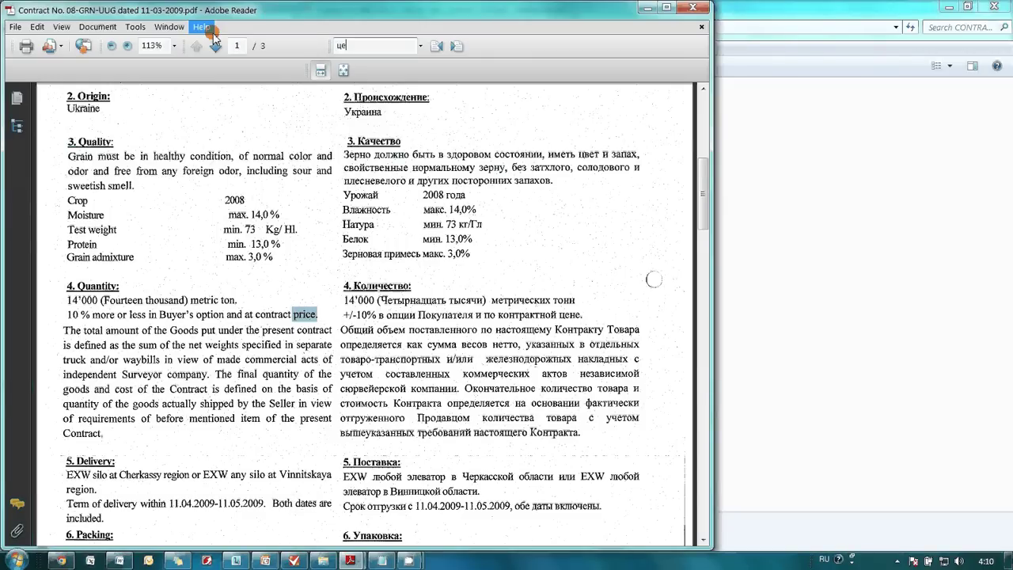
type("нп")
key("BackSpace")
type("а")
key("Return")
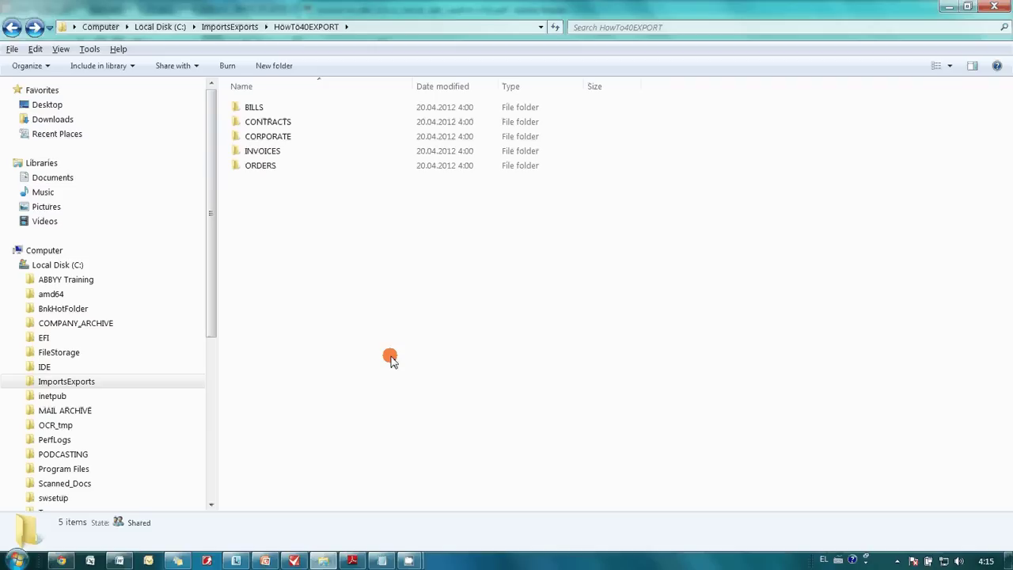
Search the export folders for 'registered' and open the Certificate ROLENCO PDF
left_click(701, 28)
type("regi")
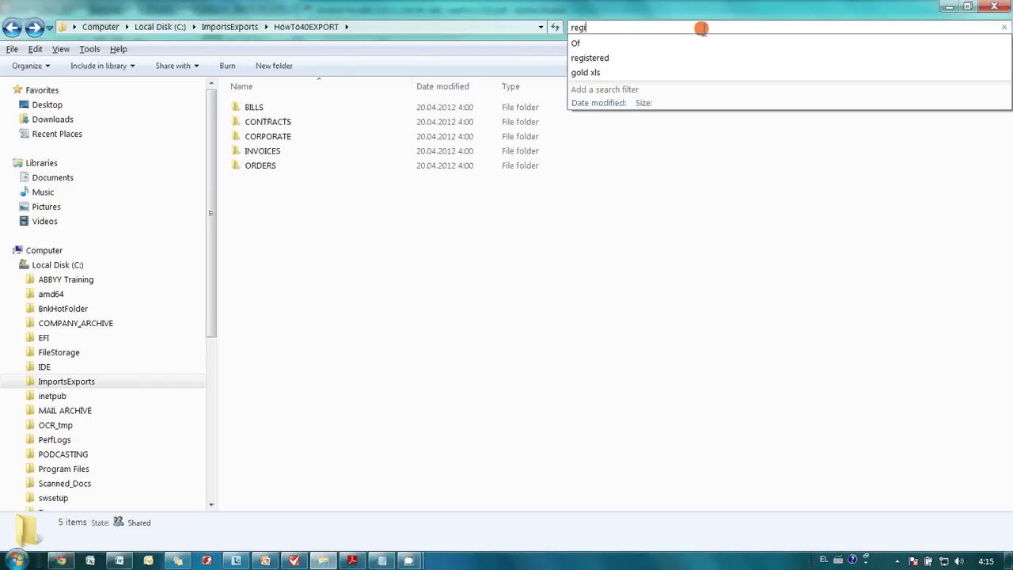
type("stered")
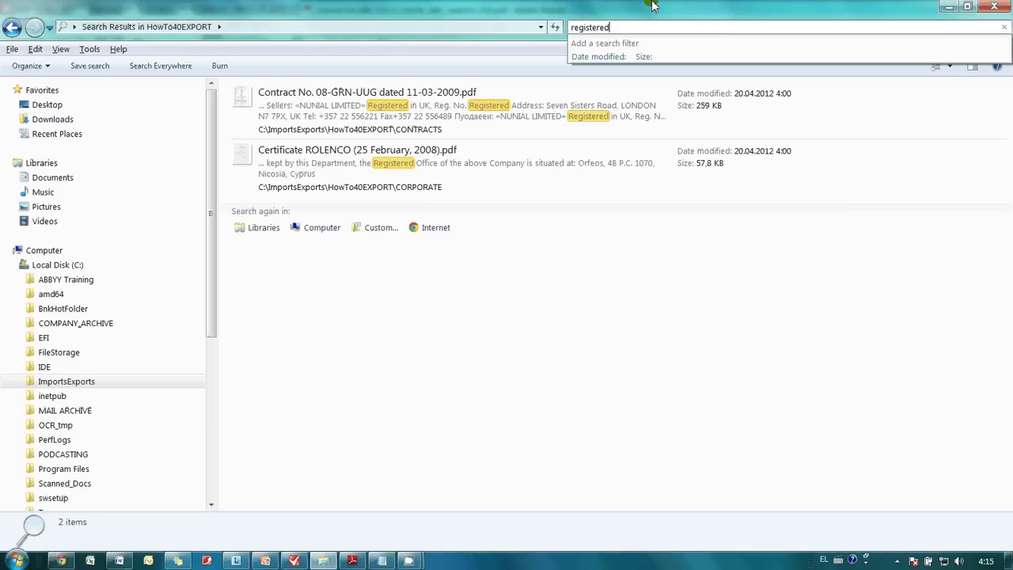
left_click(488, 182)
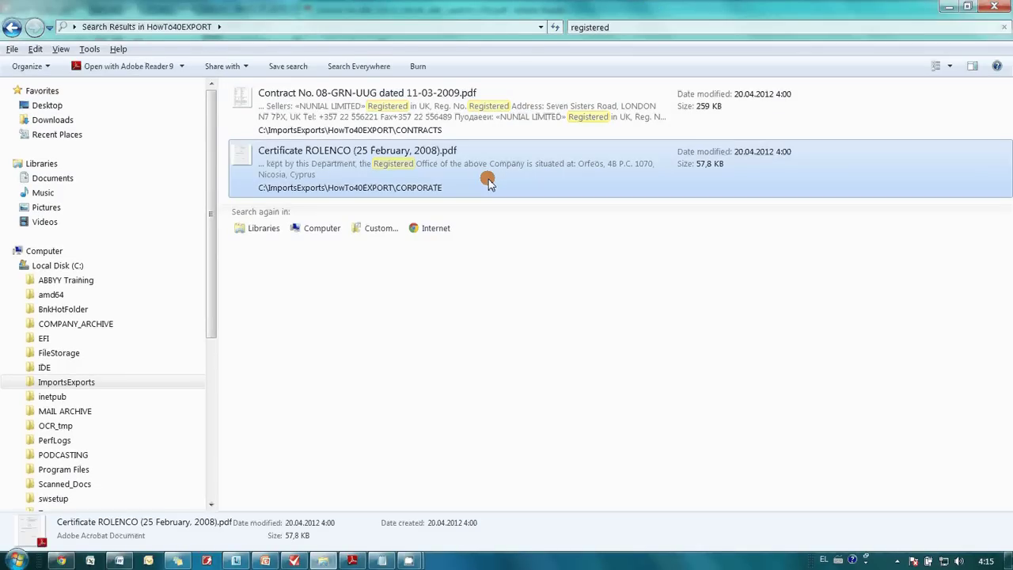
double_click(488, 182)
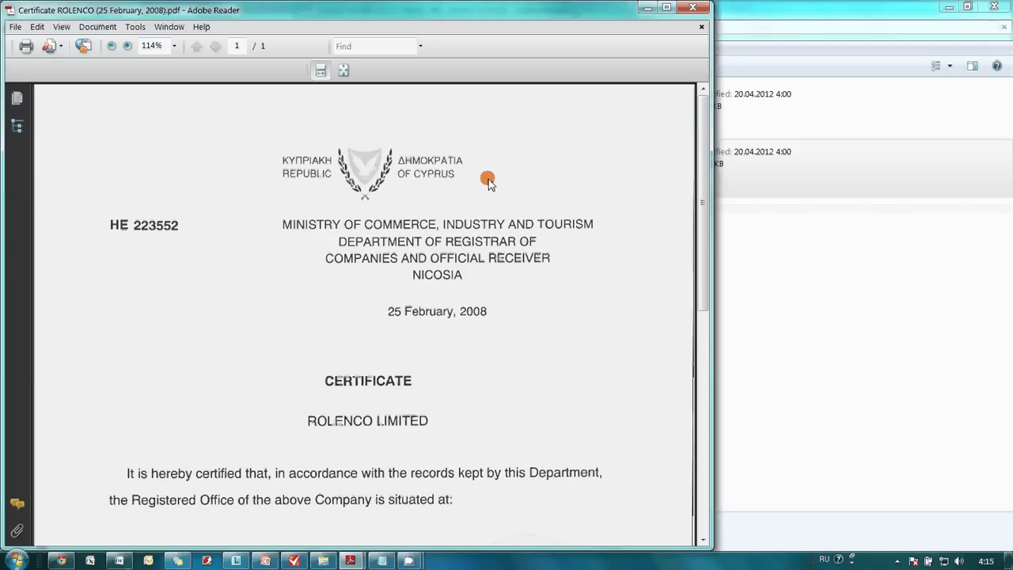
scroll(489, 182, "down", 2)
scroll(488, 182, "down", 5)
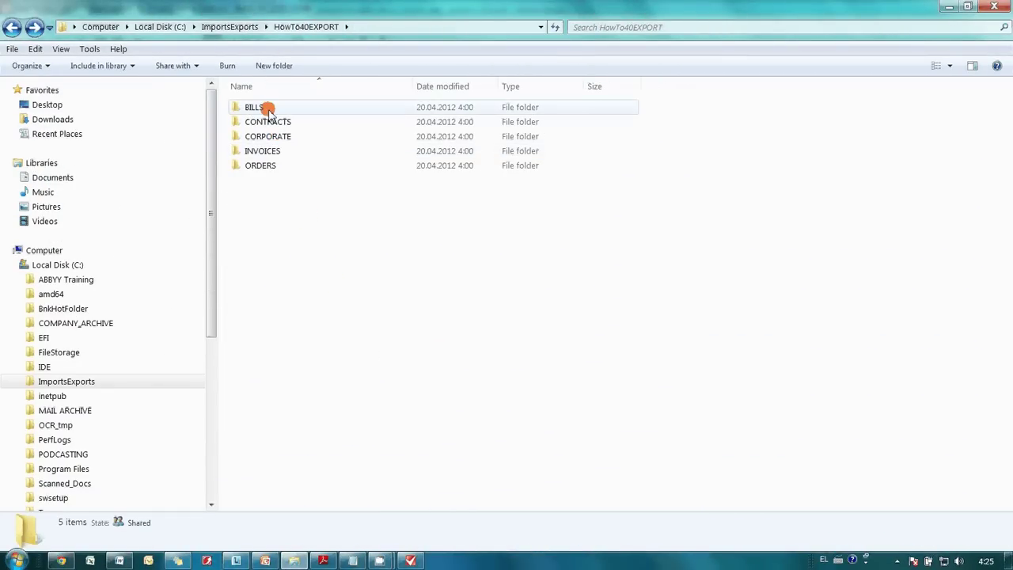
View and close the electricity, telephone, and telephone-and-internet bills, then return to FlexiCapture
double_click(267, 109)
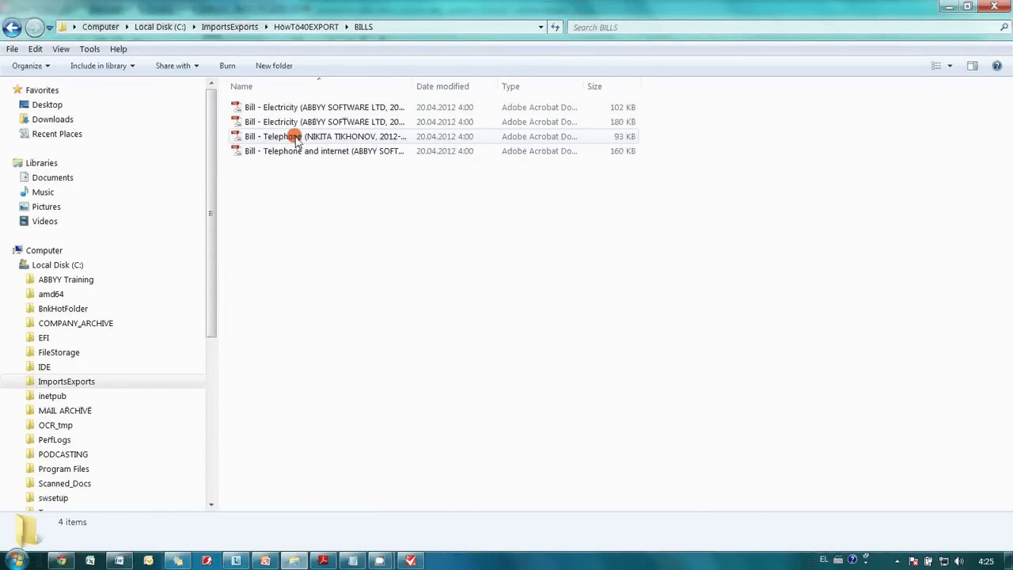
double_click(297, 108)
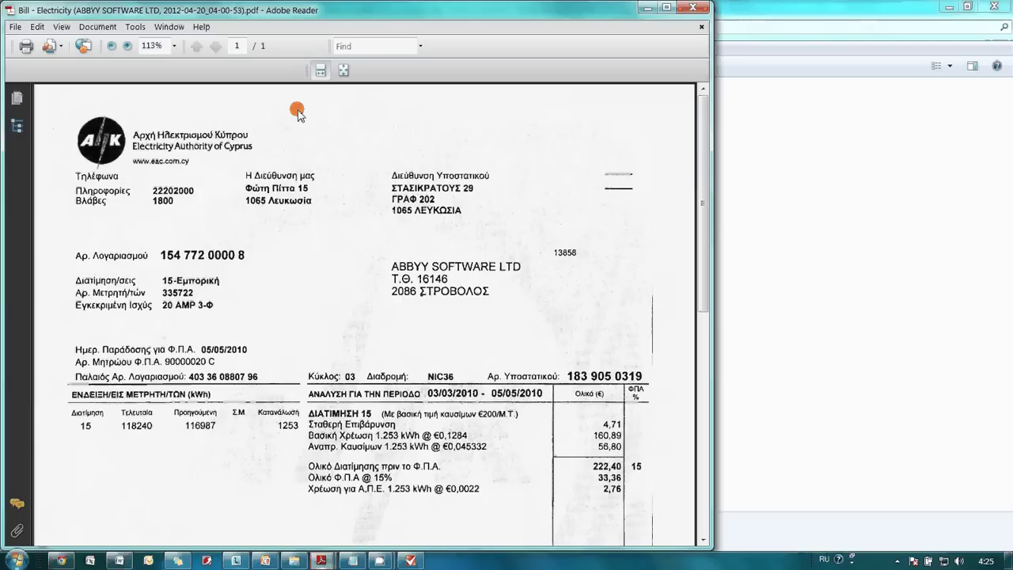
left_click(693, 7)
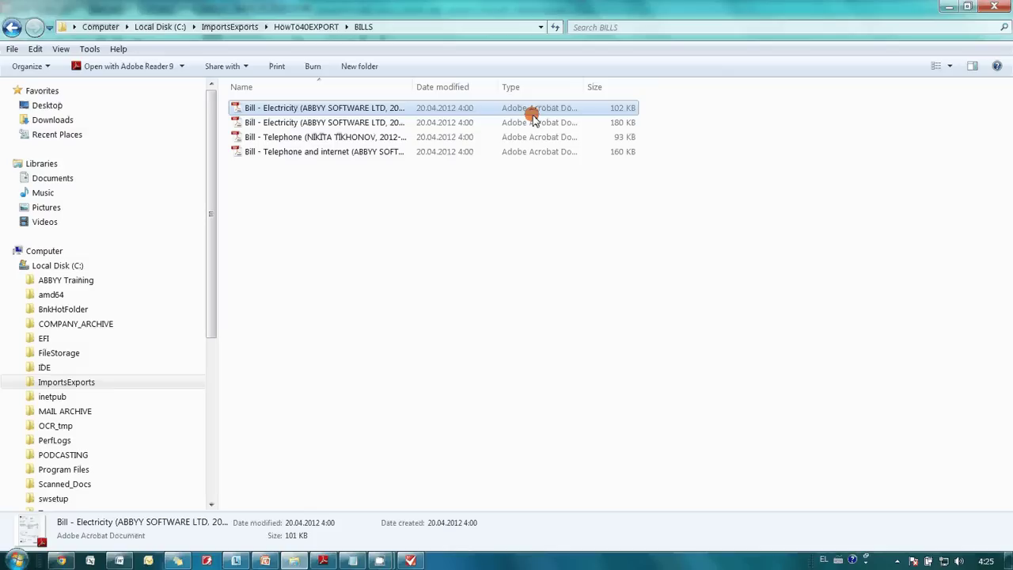
double_click(406, 136)
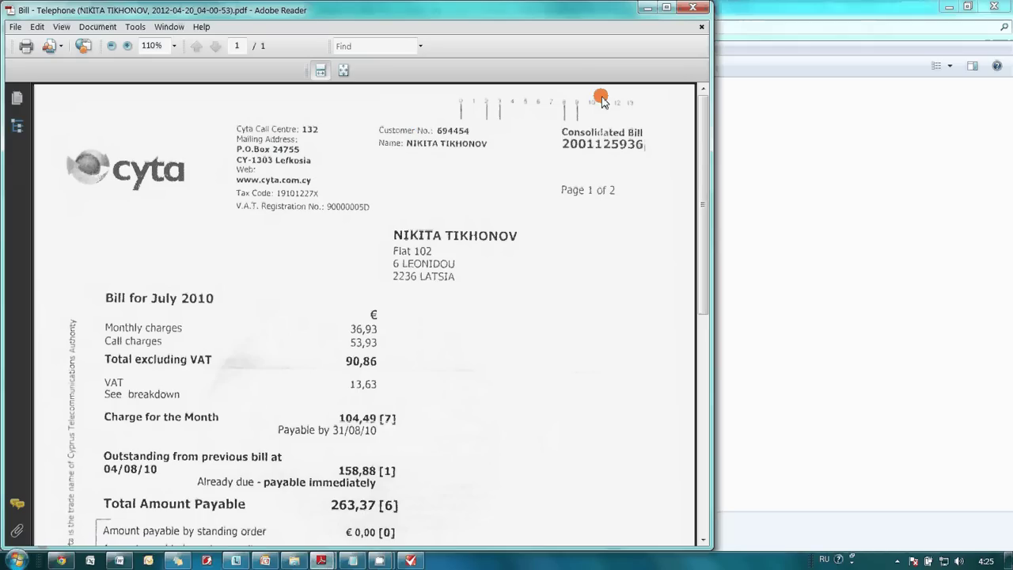
left_click(695, 6)
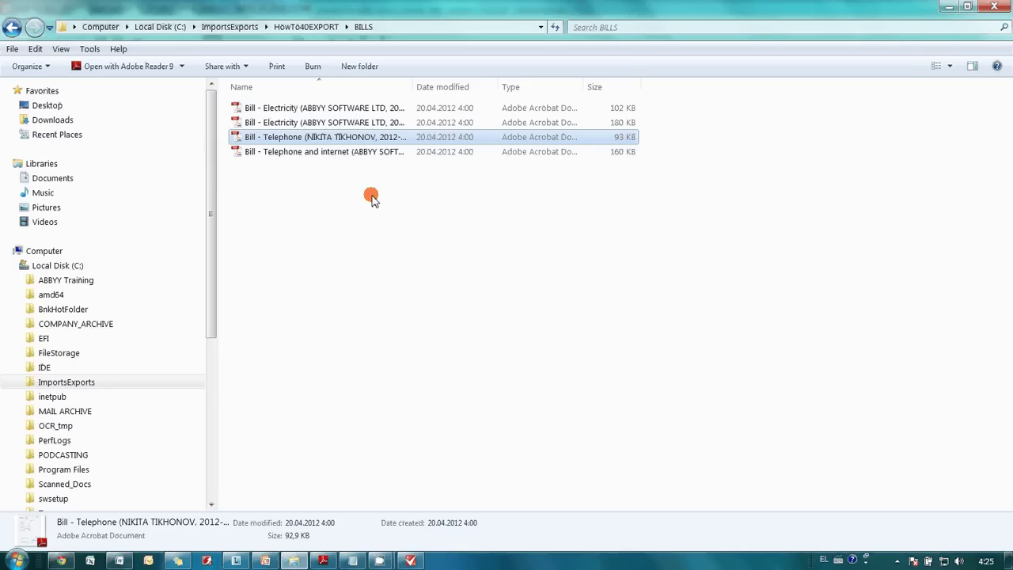
double_click(380, 154)
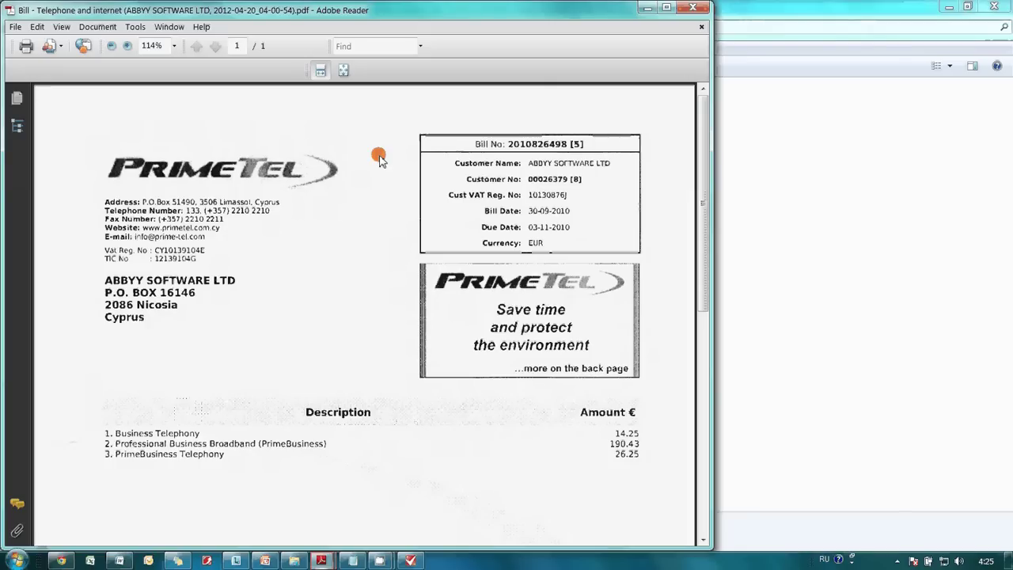
left_click(700, 9)
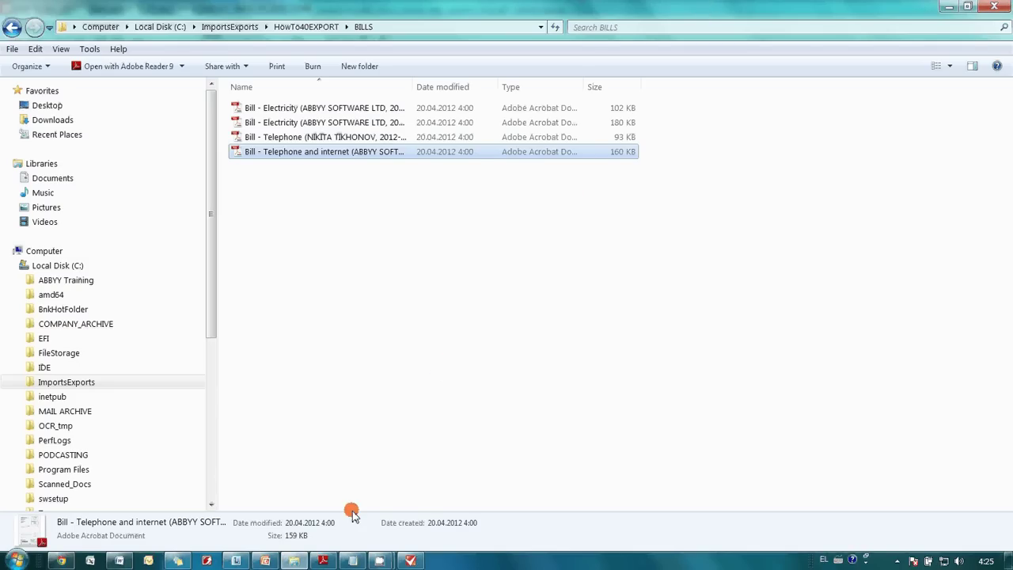
left_click(408, 560)
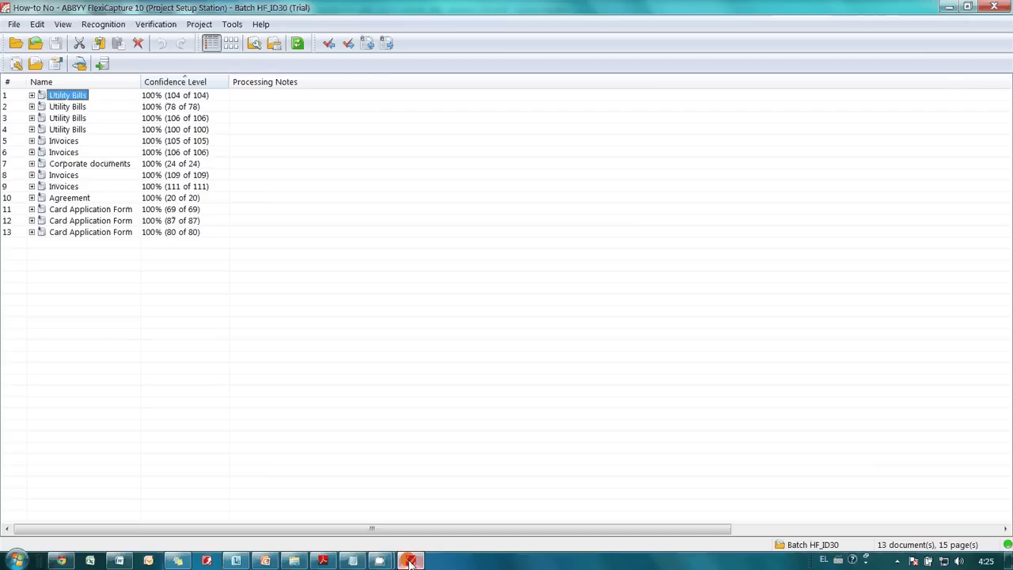
Open Project > Document Definitions and select the Utility Bills definition
left_click(207, 26)
left_click(221, 39)
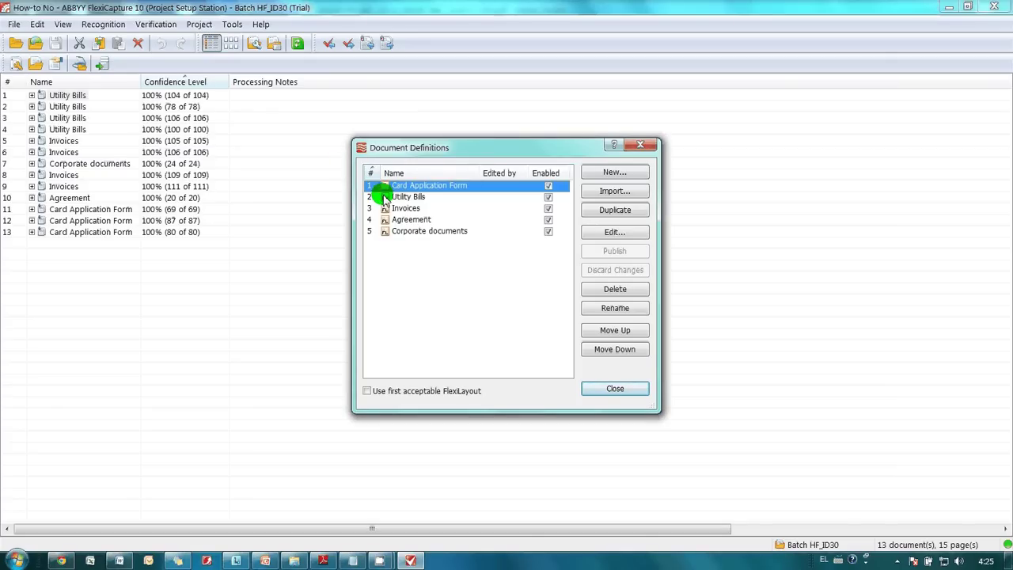
left_click(384, 199)
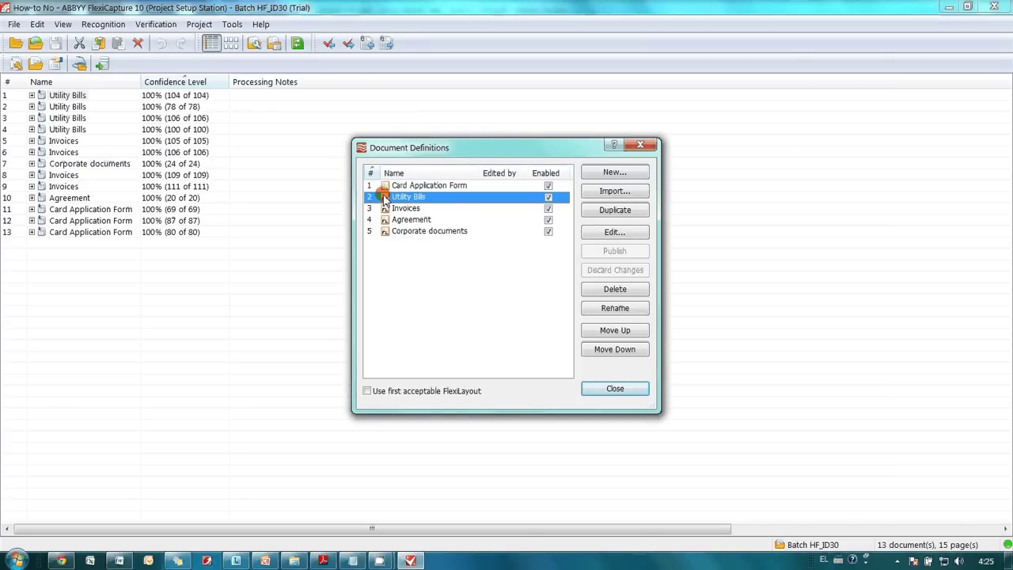